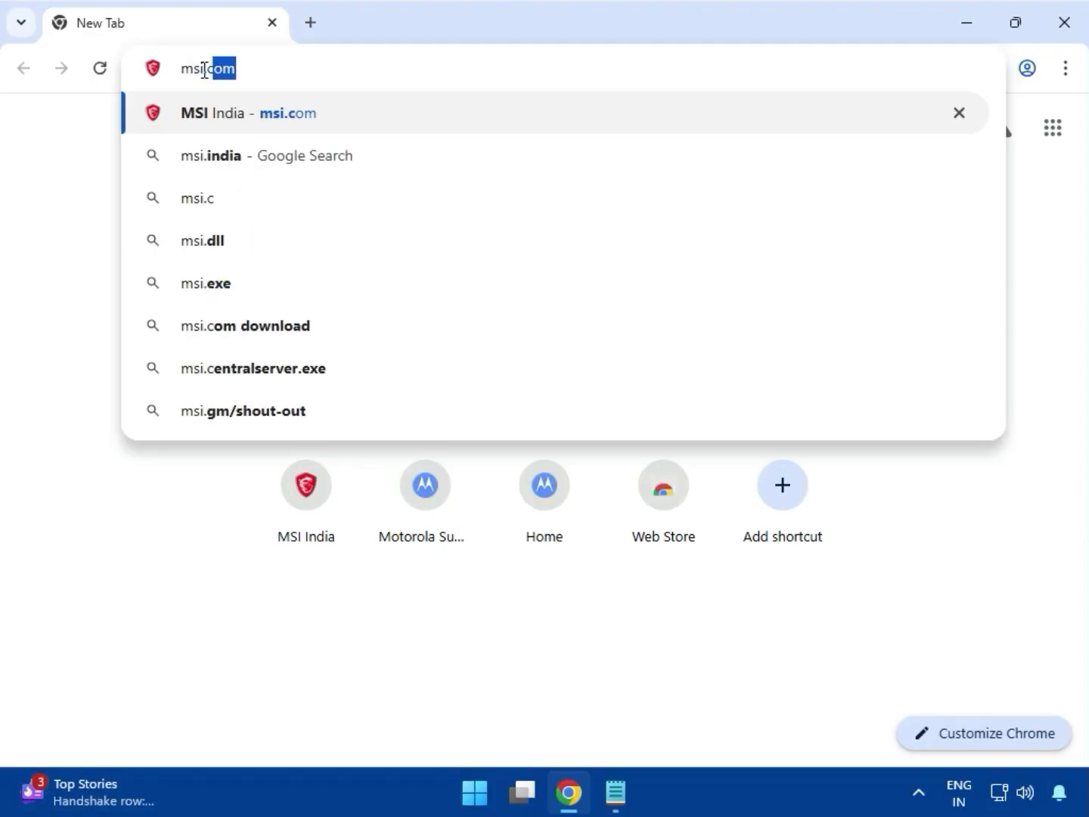
- Open msi.com and search the site for MEG X670E GODLIKE
key("Return")
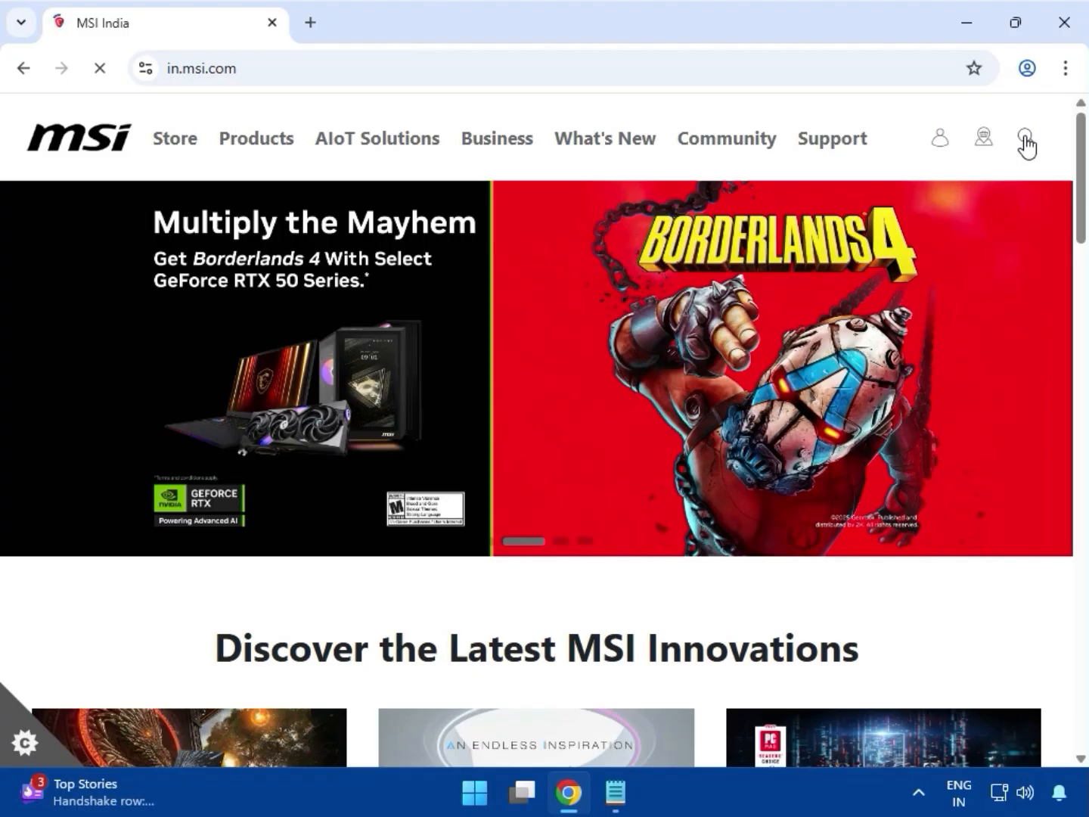
left_click(1026, 139)
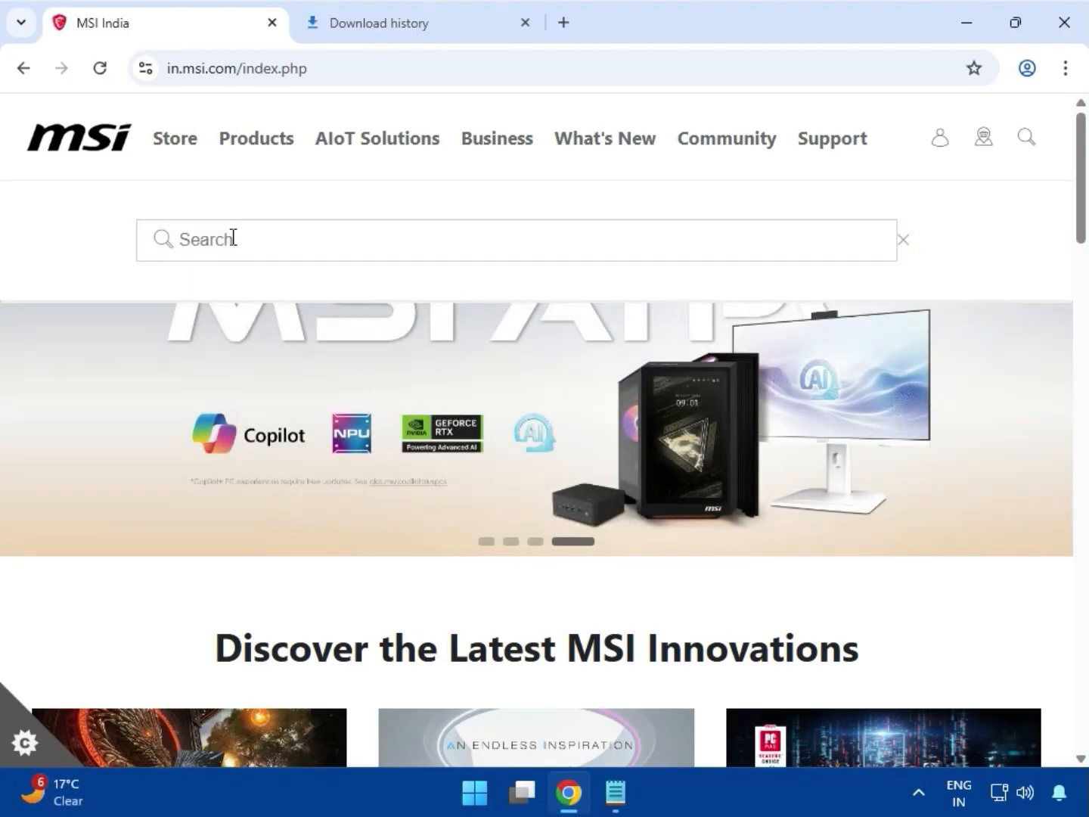
type("MEG X670E GODLIKE")
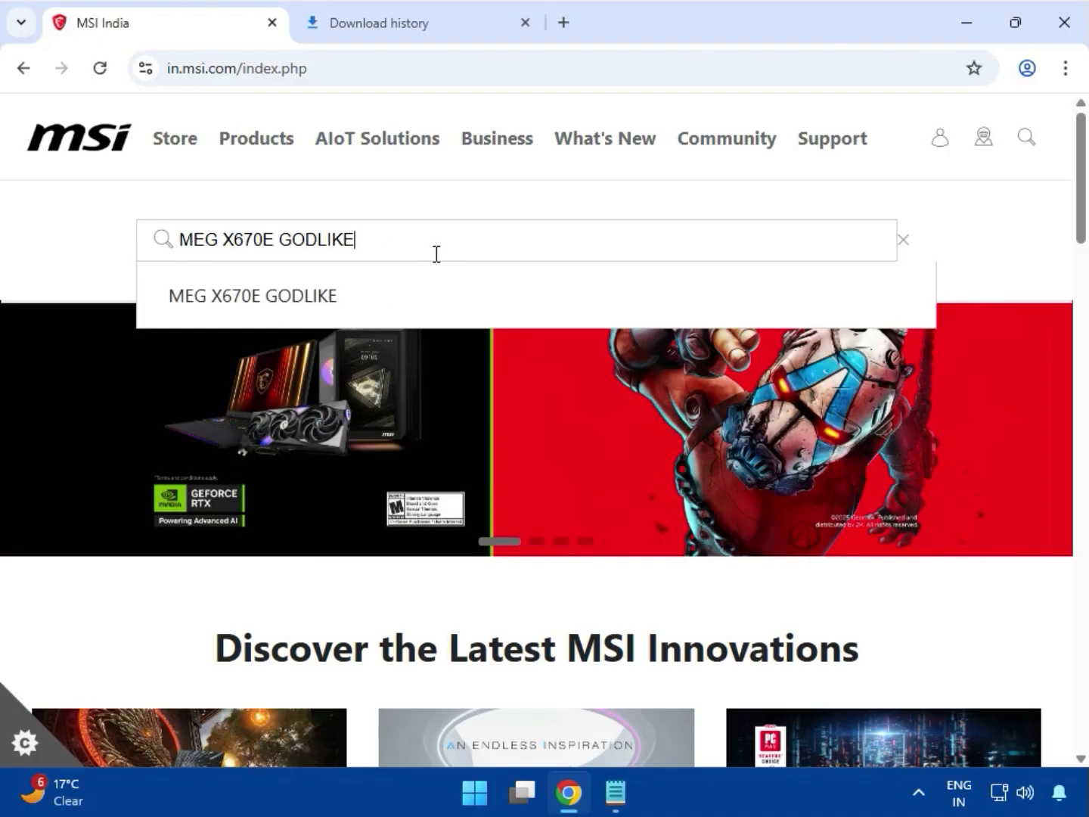
key("Return")
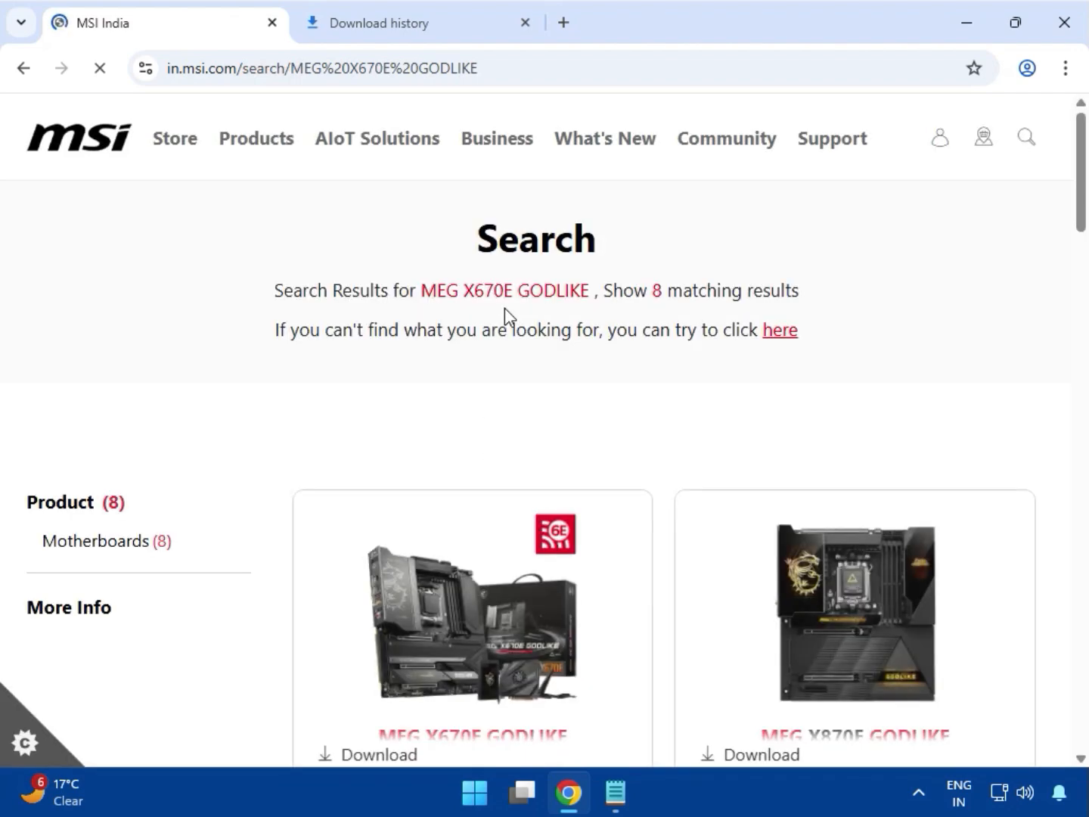
- Open the MEG X670E GODLIKE product from the search results and go to its support page
scroll(536, 432, "down", 3)
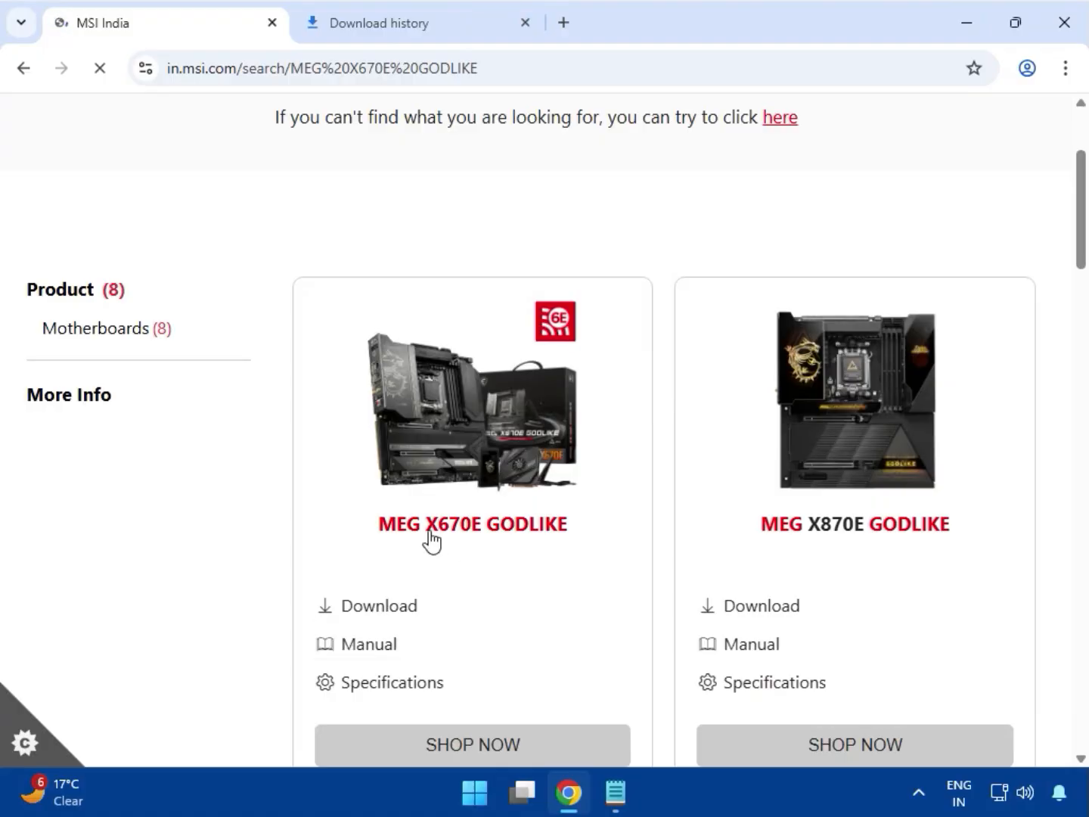
left_click(465, 530)
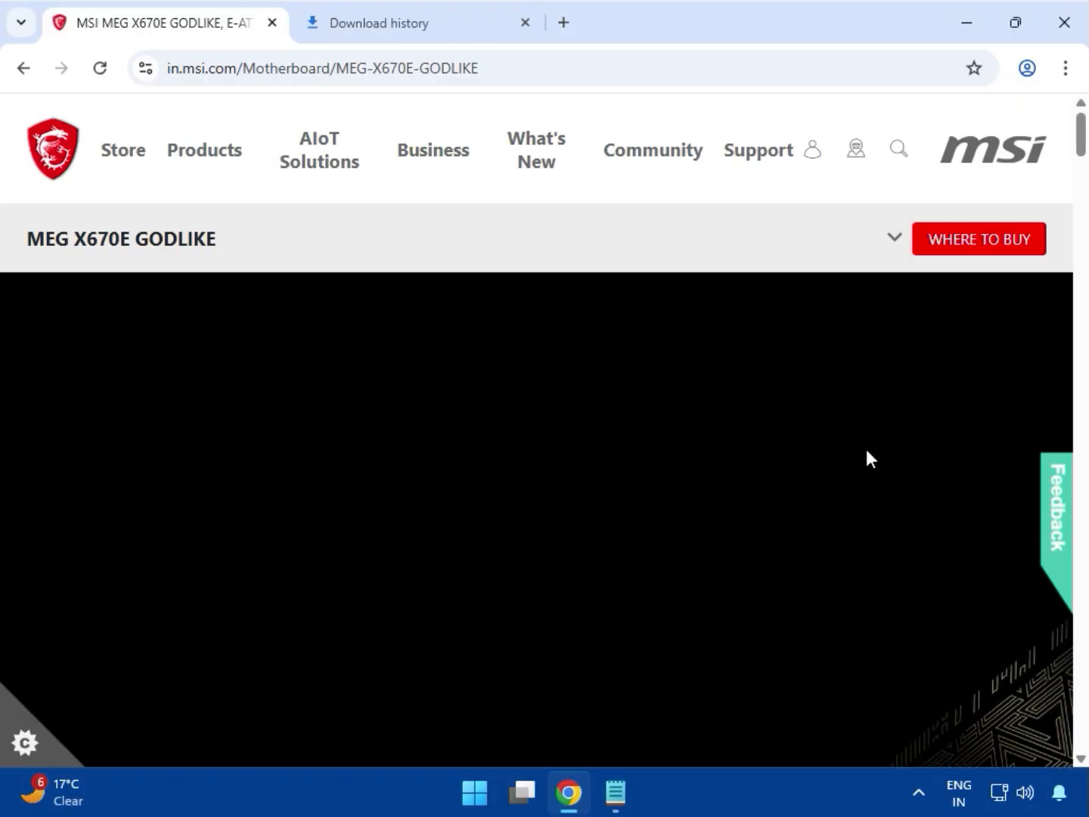
left_click(894, 239)
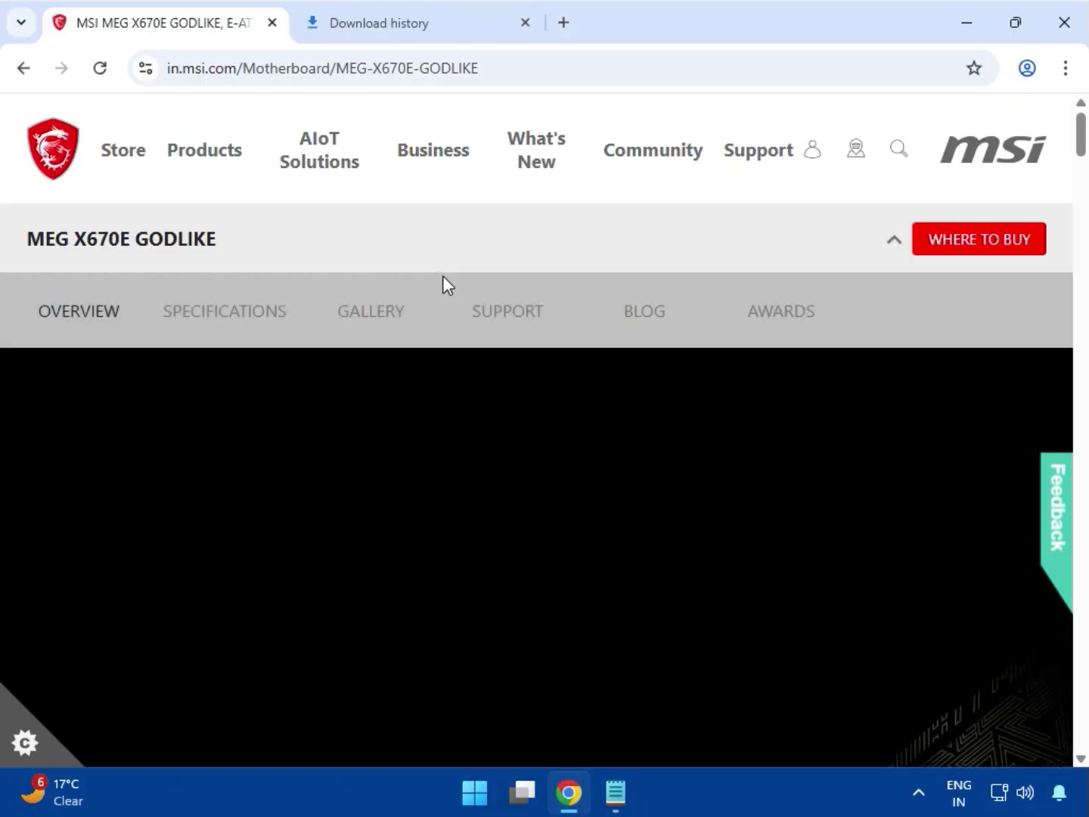
left_click(500, 321)
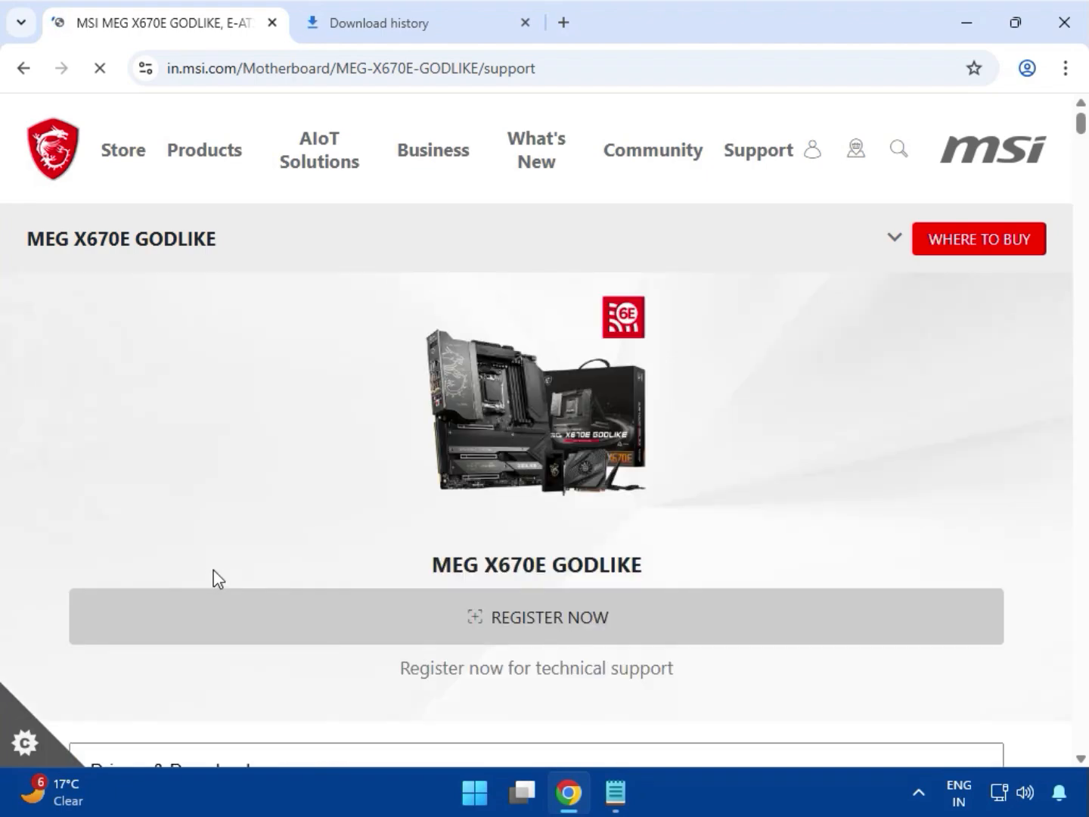
- Choose Drivers & Downloads on the support page and set the download type to Driver
scroll(282, 579, "down", 1)
scroll(284, 581, "down", 3)
left_click(205, 451)
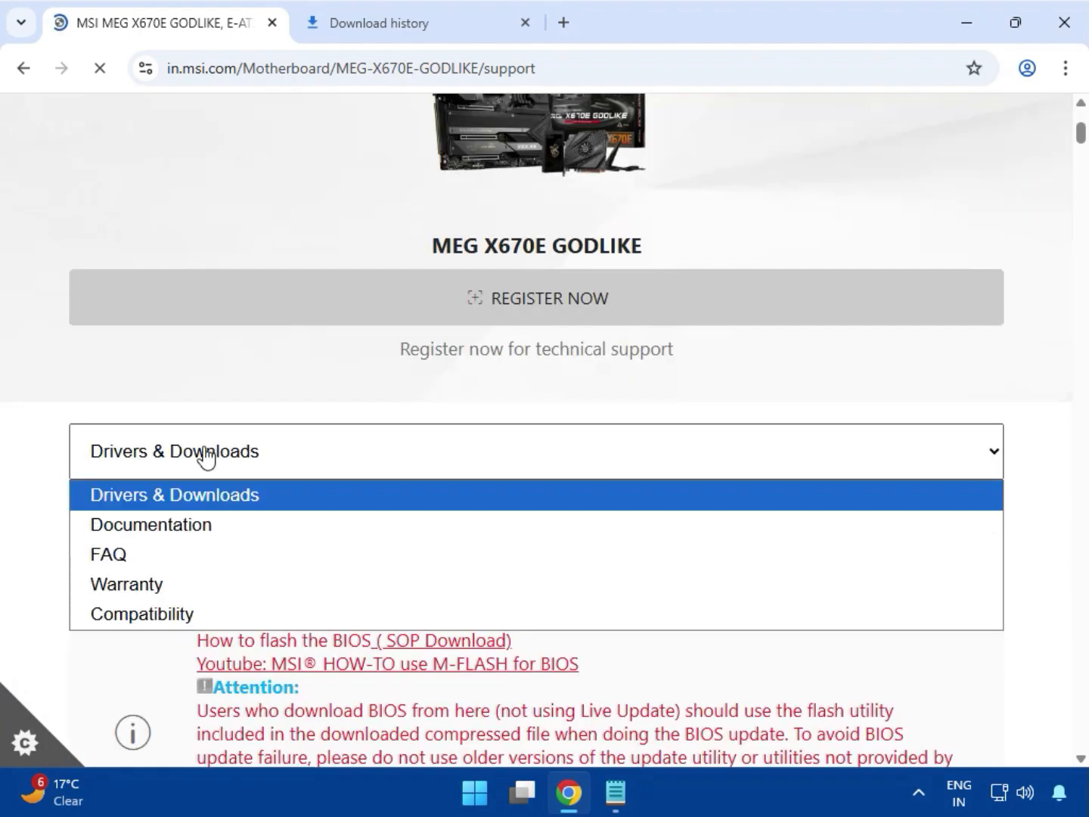
left_click(199, 496)
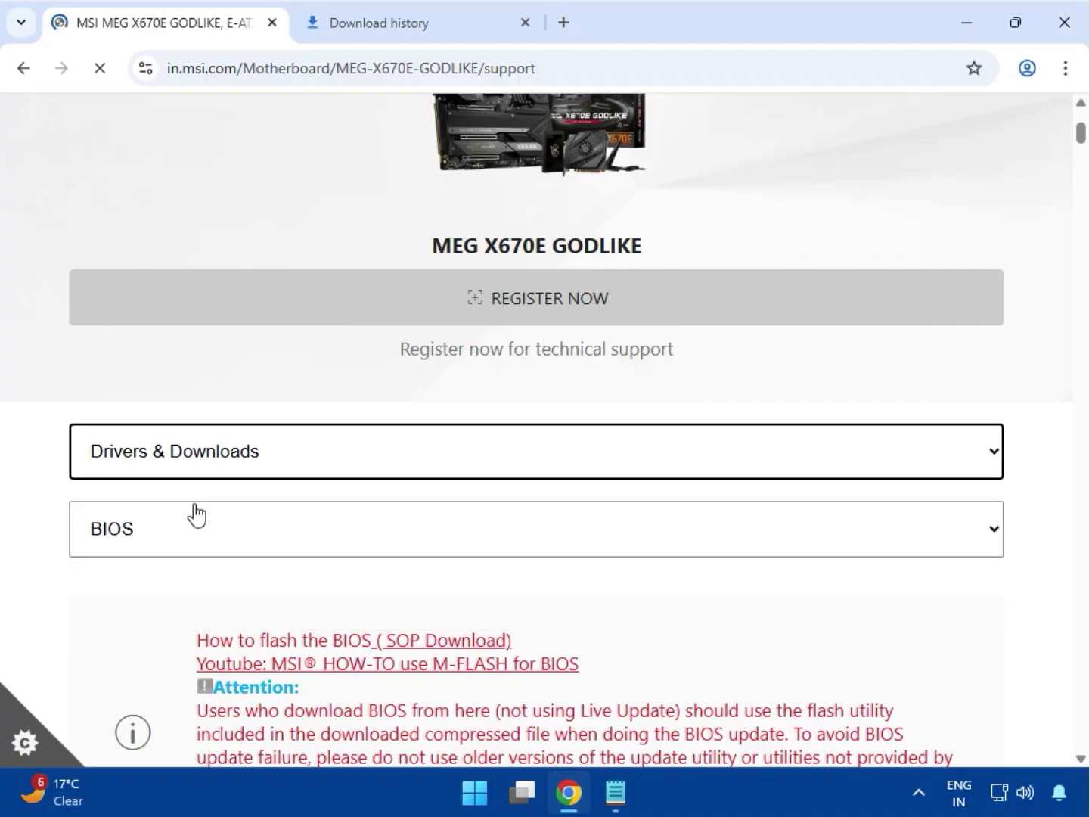
left_click(168, 546)
left_click(163, 622)
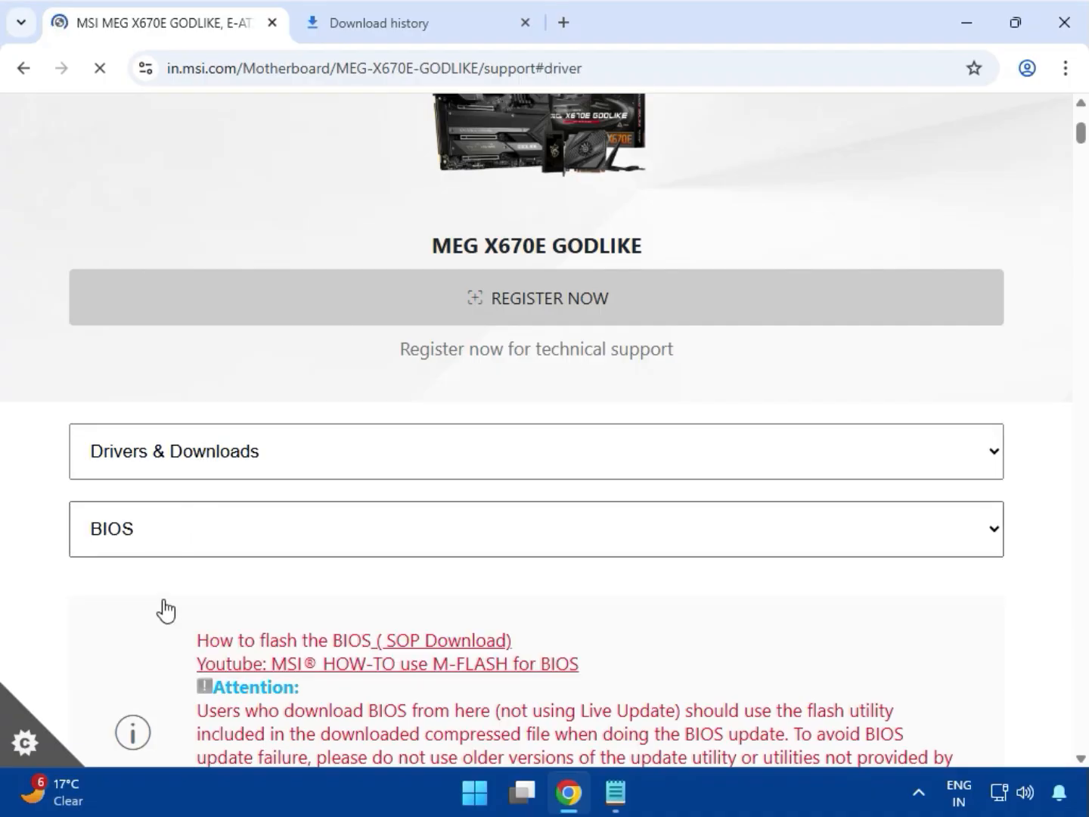
- Select Win11 64 as the operating system for the drivers
scroll(300, 539, "down", 4)
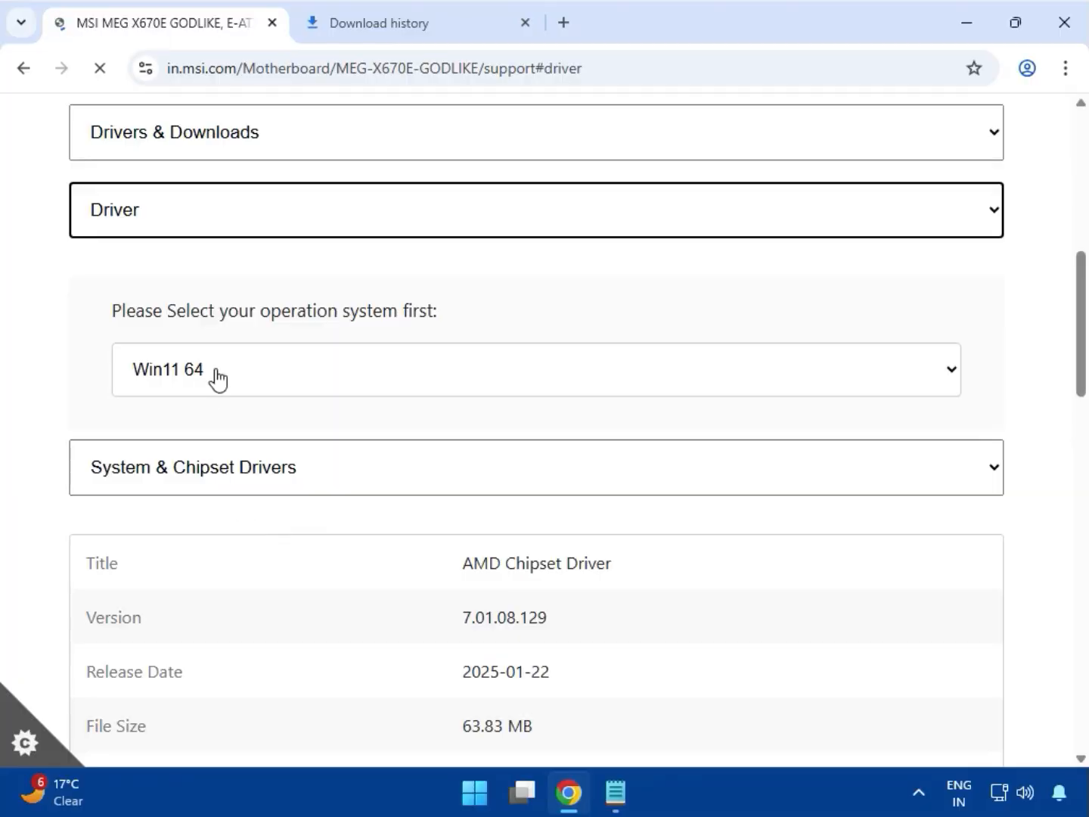
left_click(216, 376)
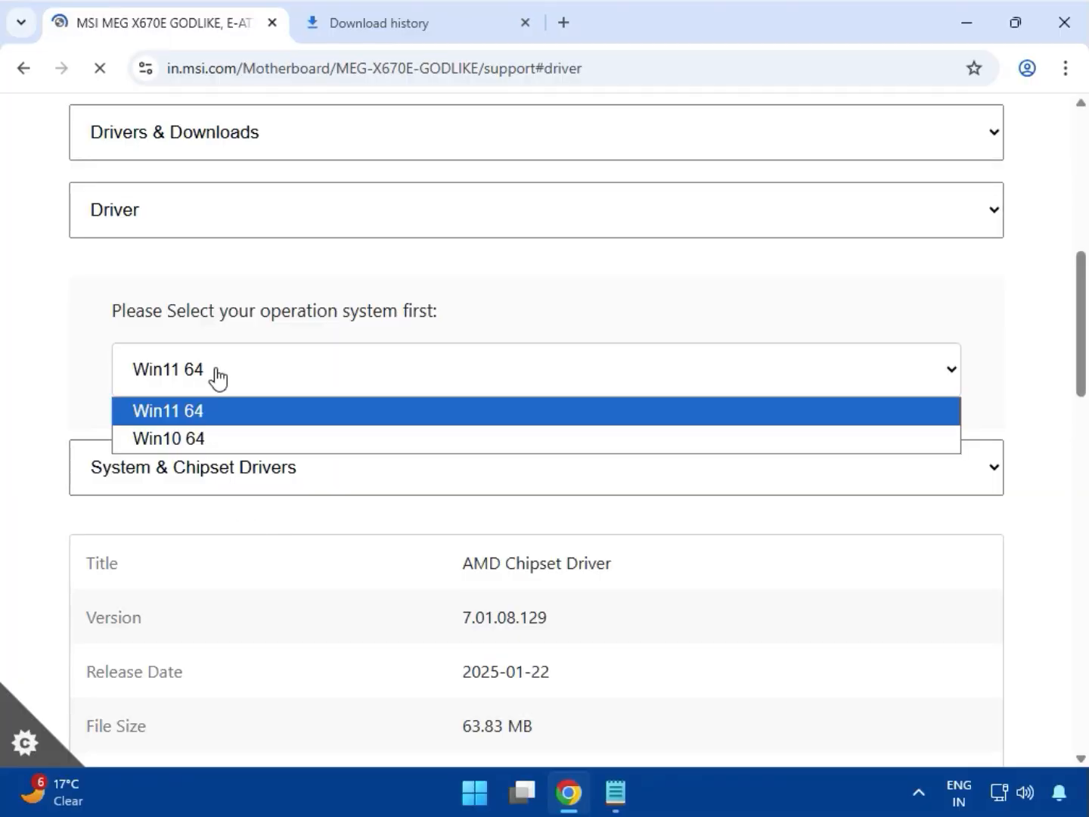
left_click(212, 420)
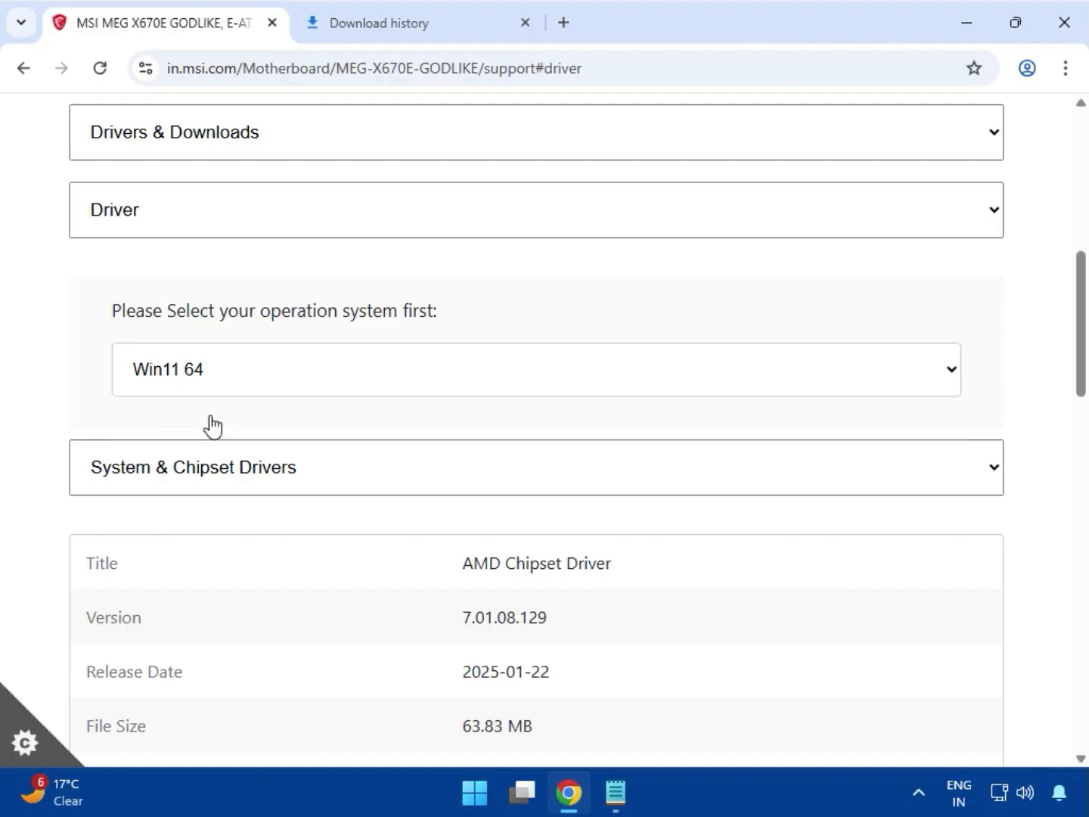
- Choose the System & Chipset Drivers category and download the AMD Chipset Driver
left_click(242, 479)
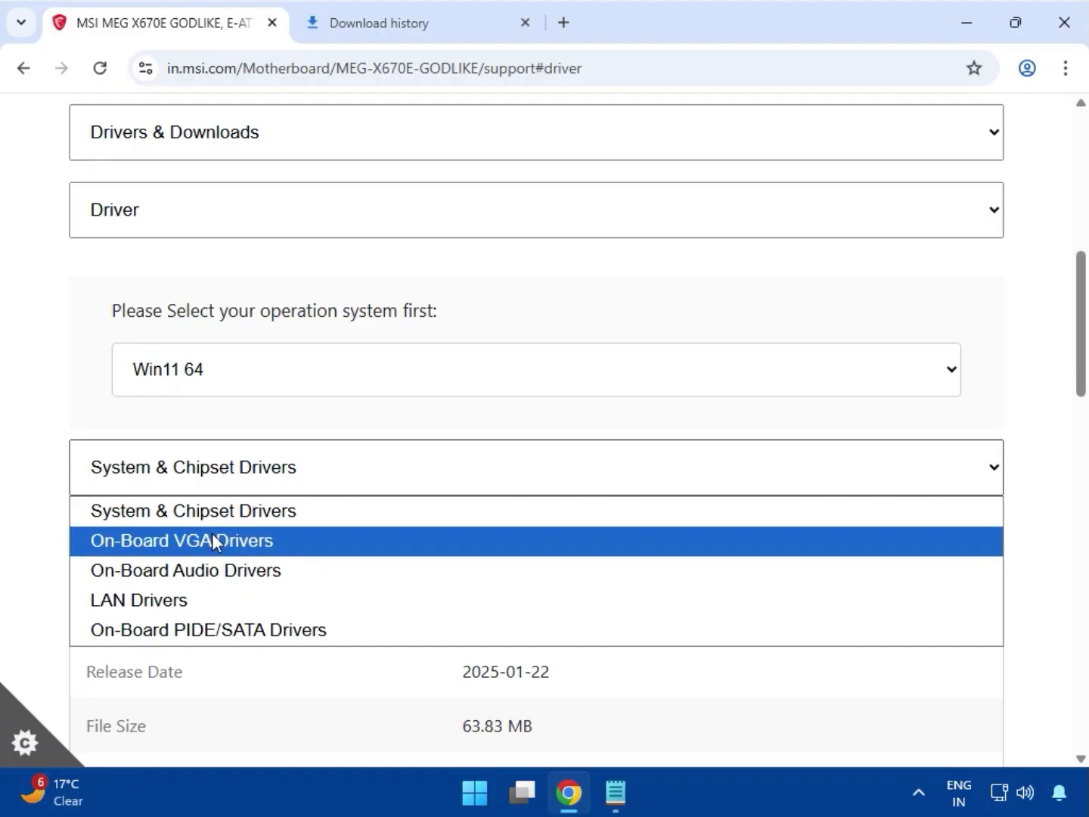
left_click(243, 485)
scroll(245, 484, "down", 3)
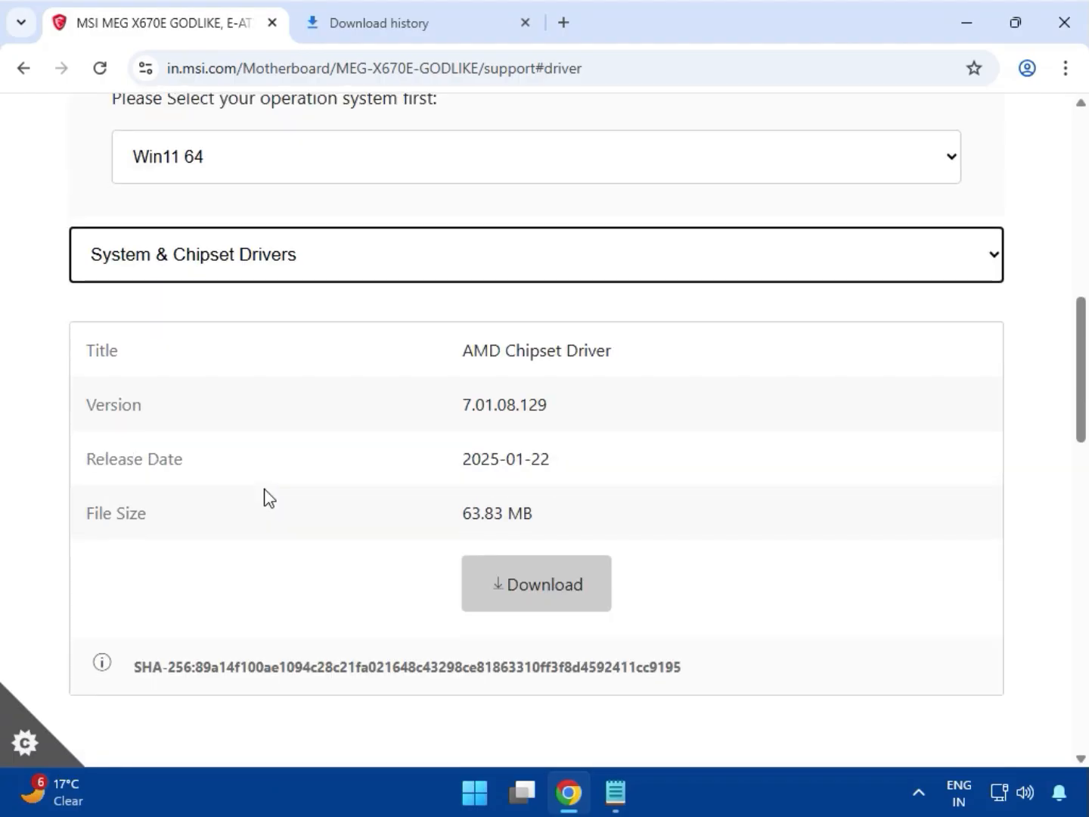
left_click(203, 278)
left_click(206, 275)
left_click(255, 274)
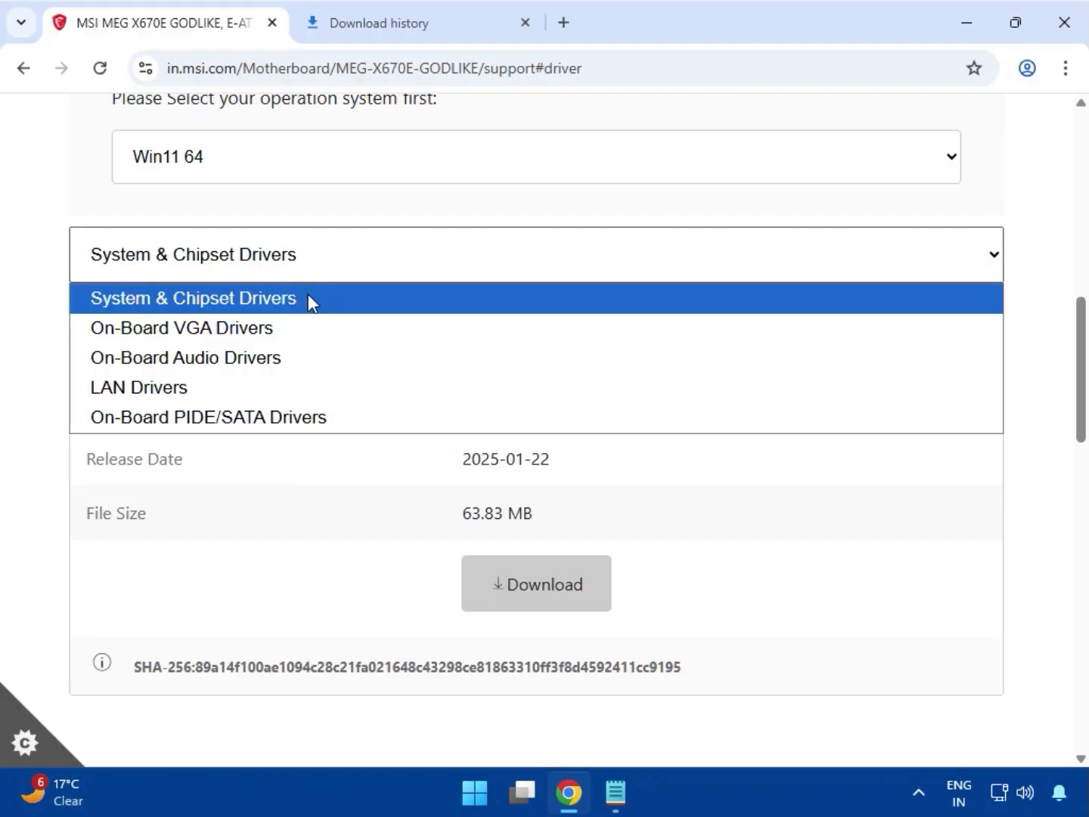
left_click(308, 298)
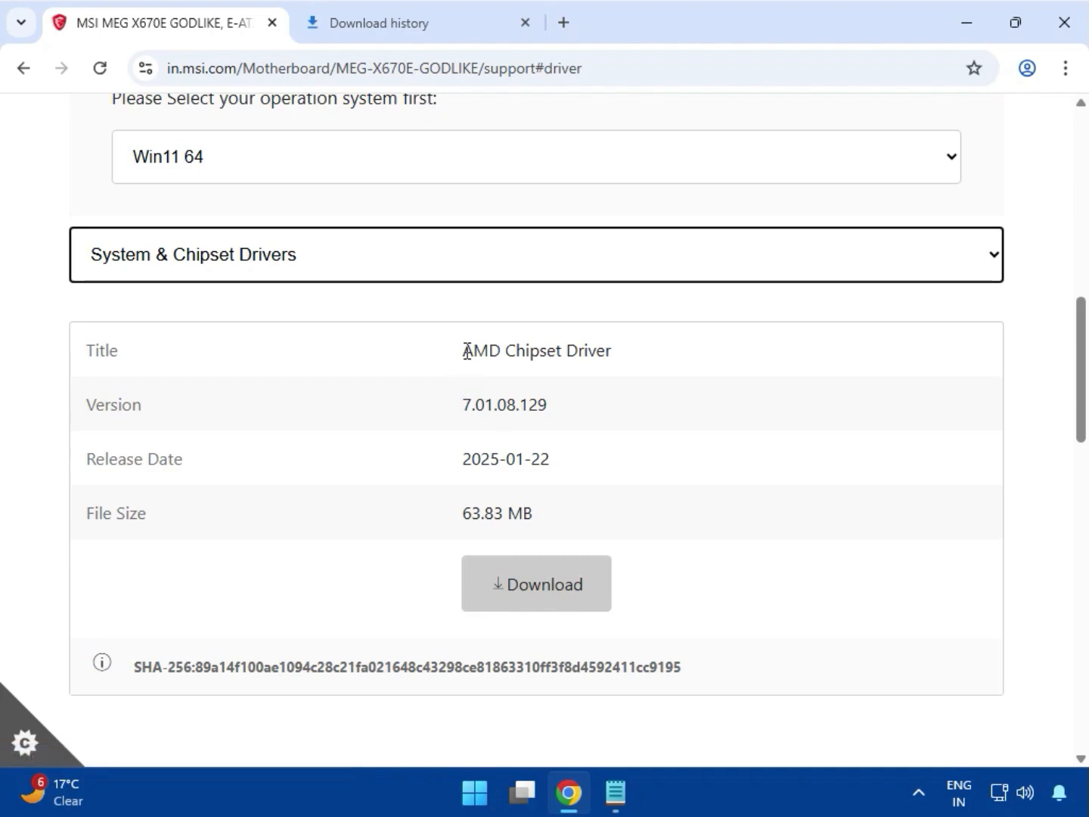
left_click_drag(463, 351, 620, 359)
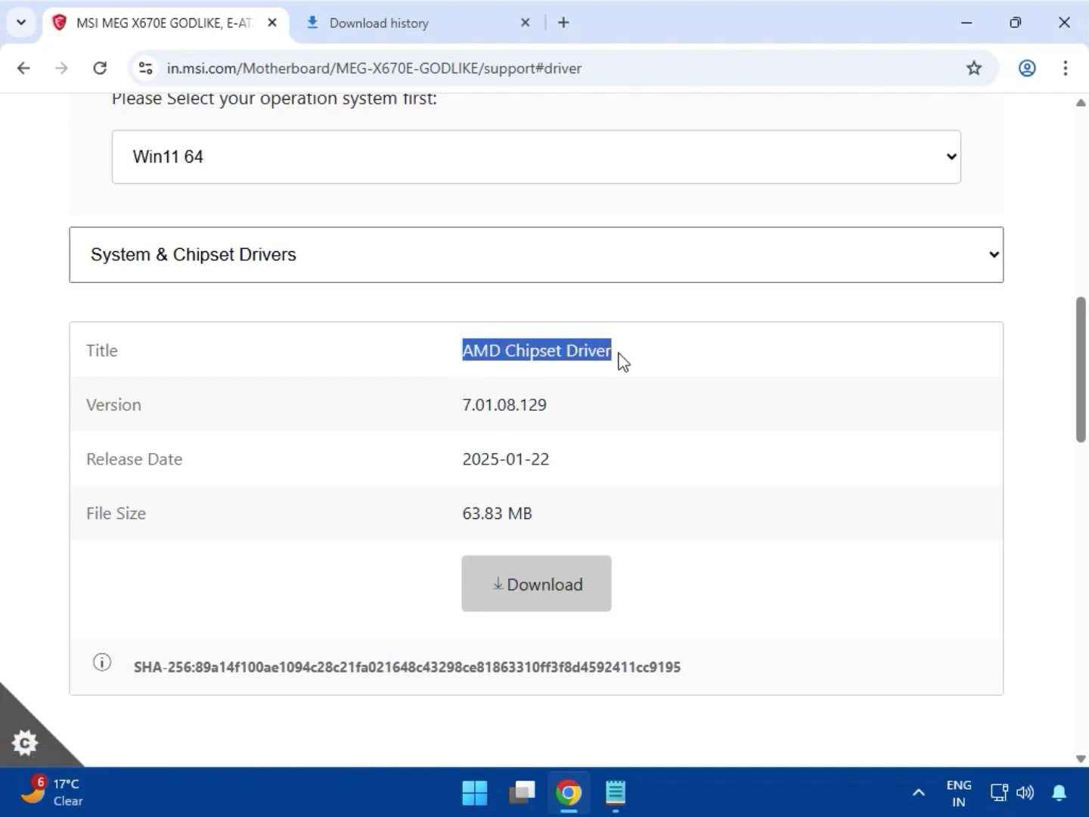
left_click(533, 597)
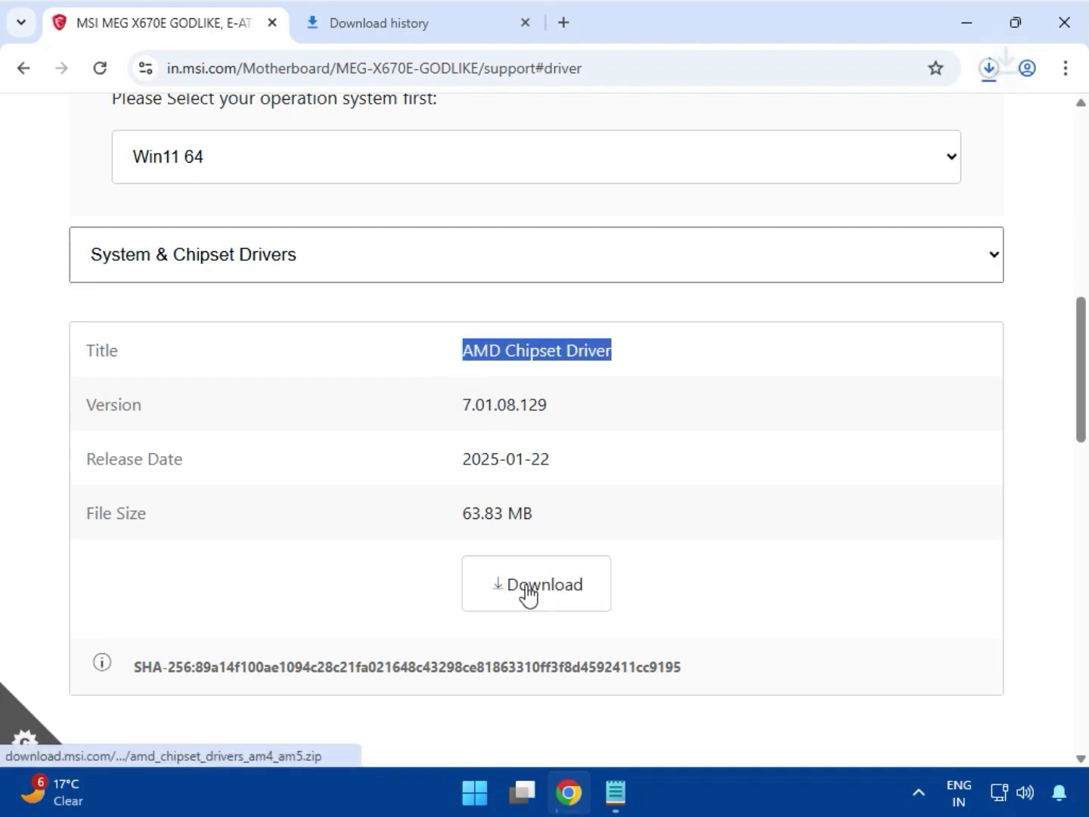
- Switch the driver category to On-Board VGA Drivers and download the AMD Graphics Drivers
left_click(138, 265)
left_click(173, 327)
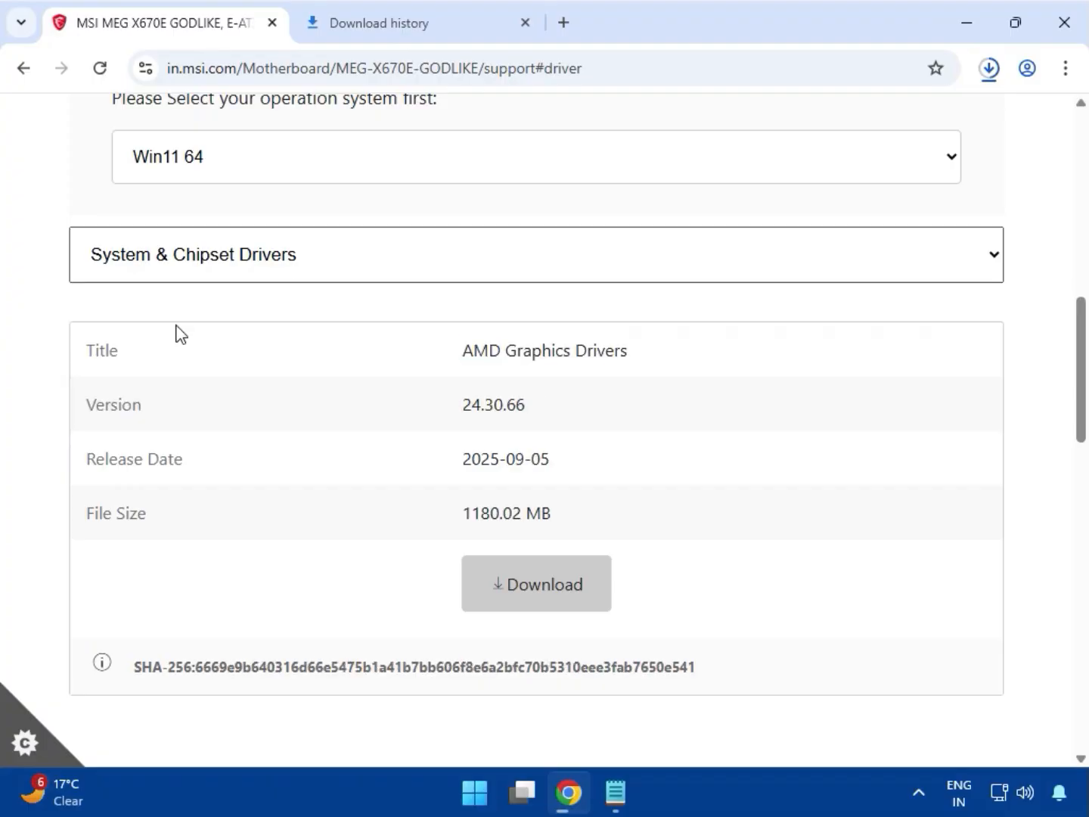
left_click_drag(468, 351, 622, 352)
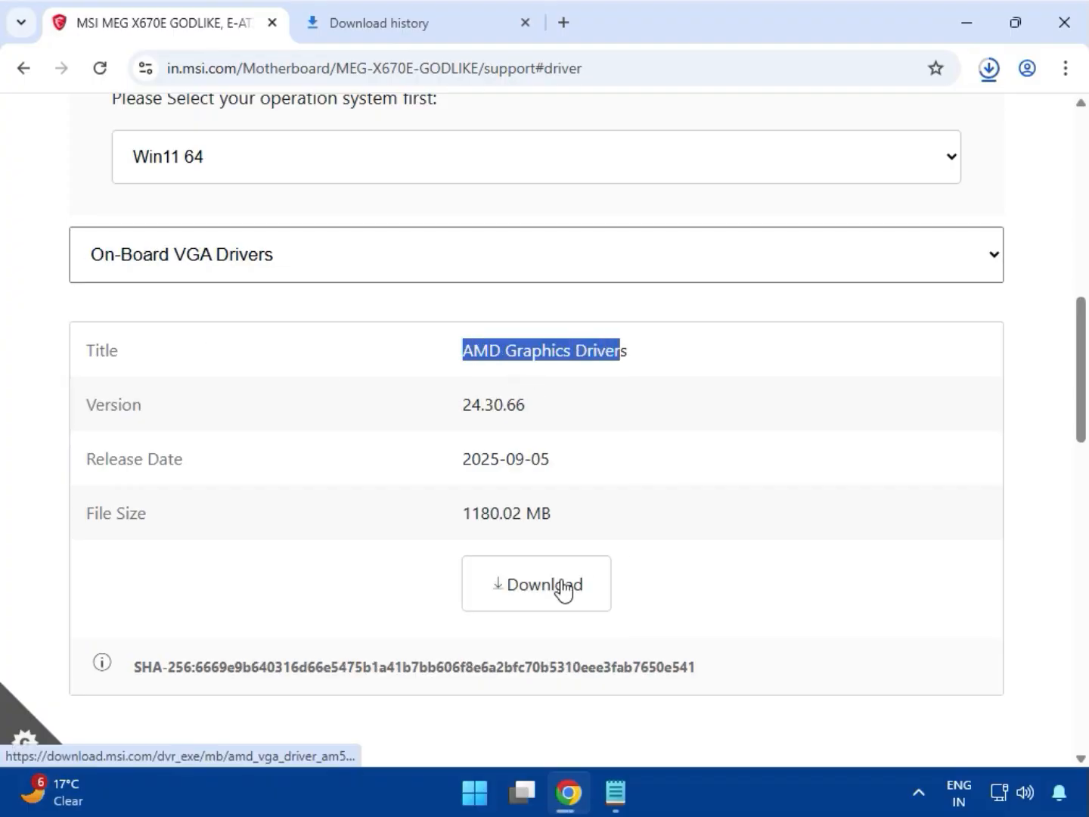
left_click(563, 589)
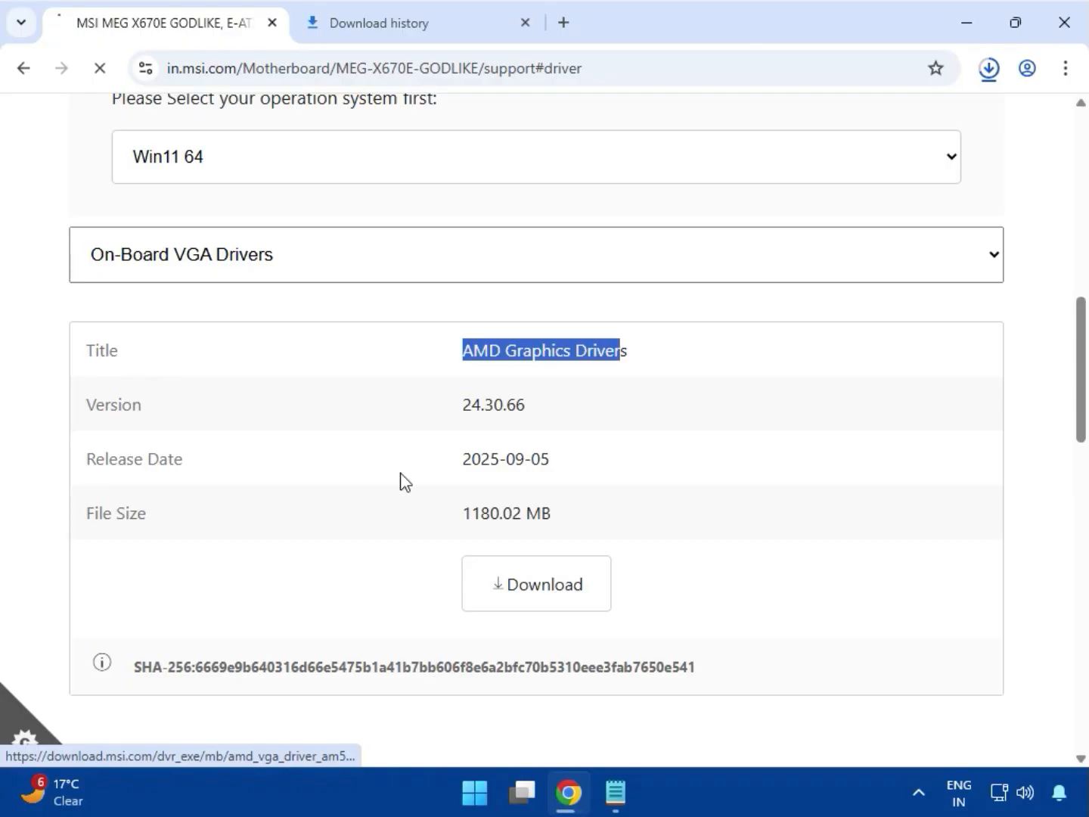
- Switch the driver category to On-Board Audio Drivers and download the Realtek HD Universal Driver
left_click(245, 278)
left_click(236, 357)
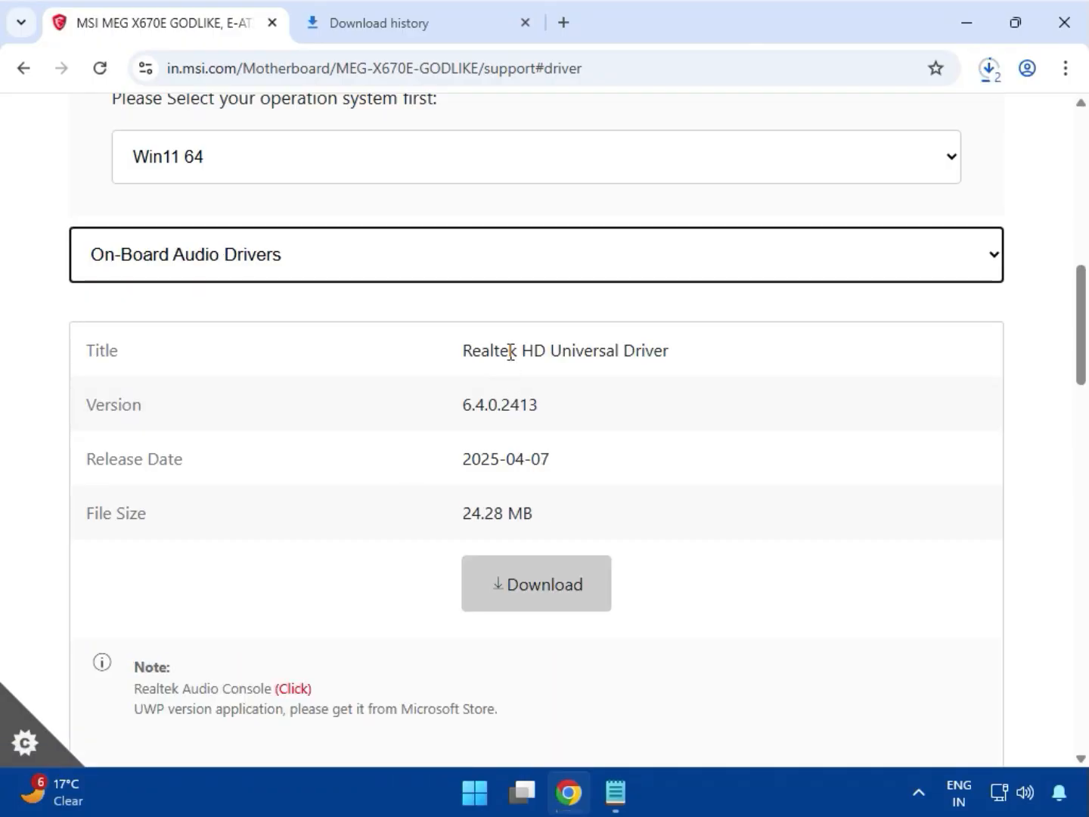
left_click_drag(510, 351, 671, 352)
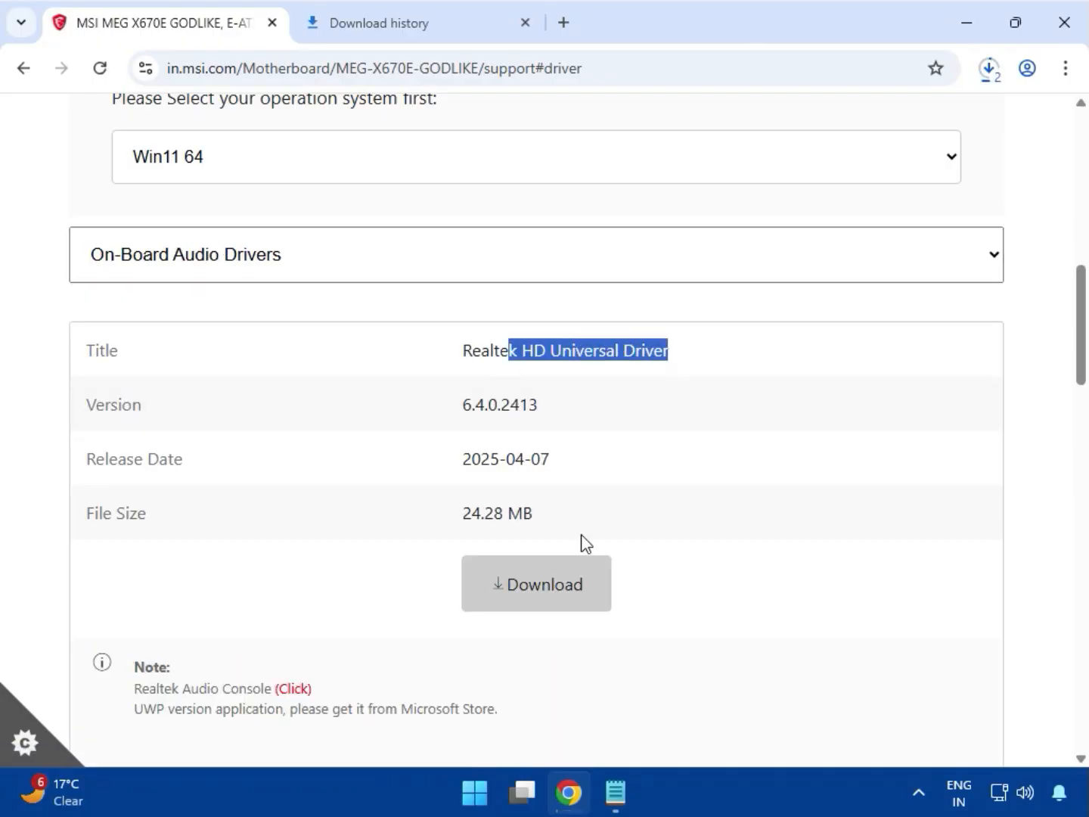
left_click(550, 609)
- Switch the driver category to LAN Drivers and download the Intel Network Drivers
left_click(170, 269)
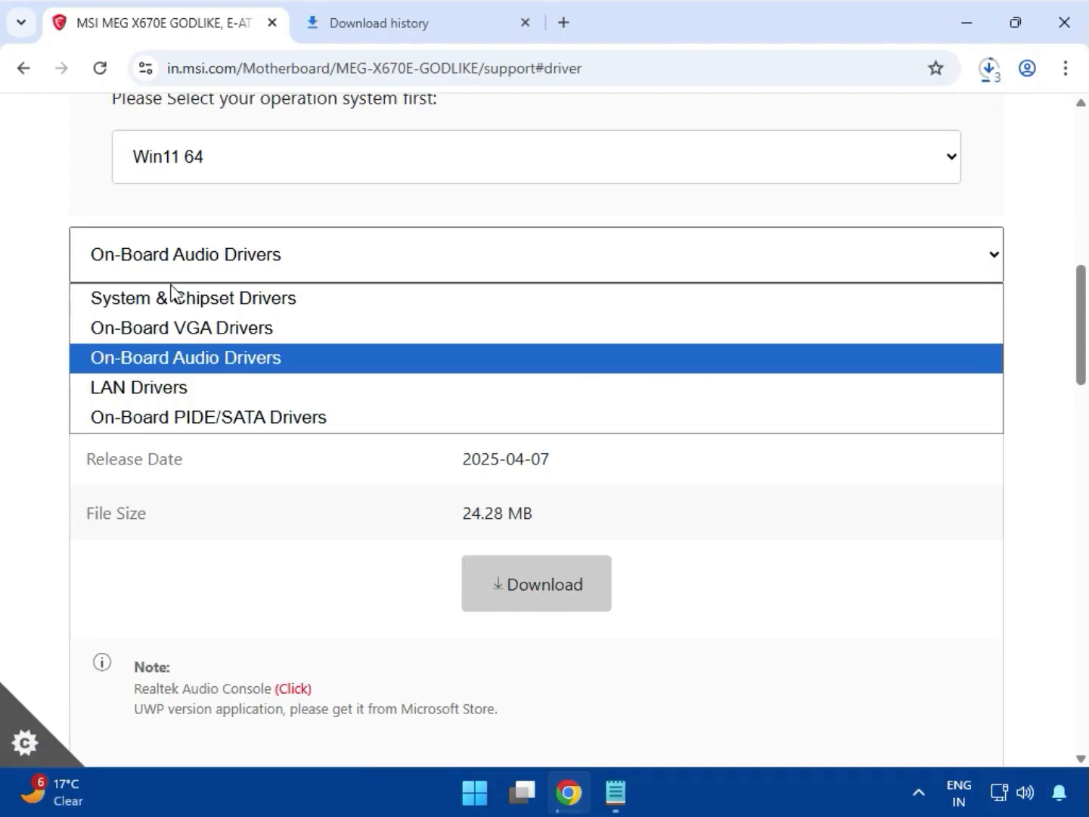
left_click(172, 390)
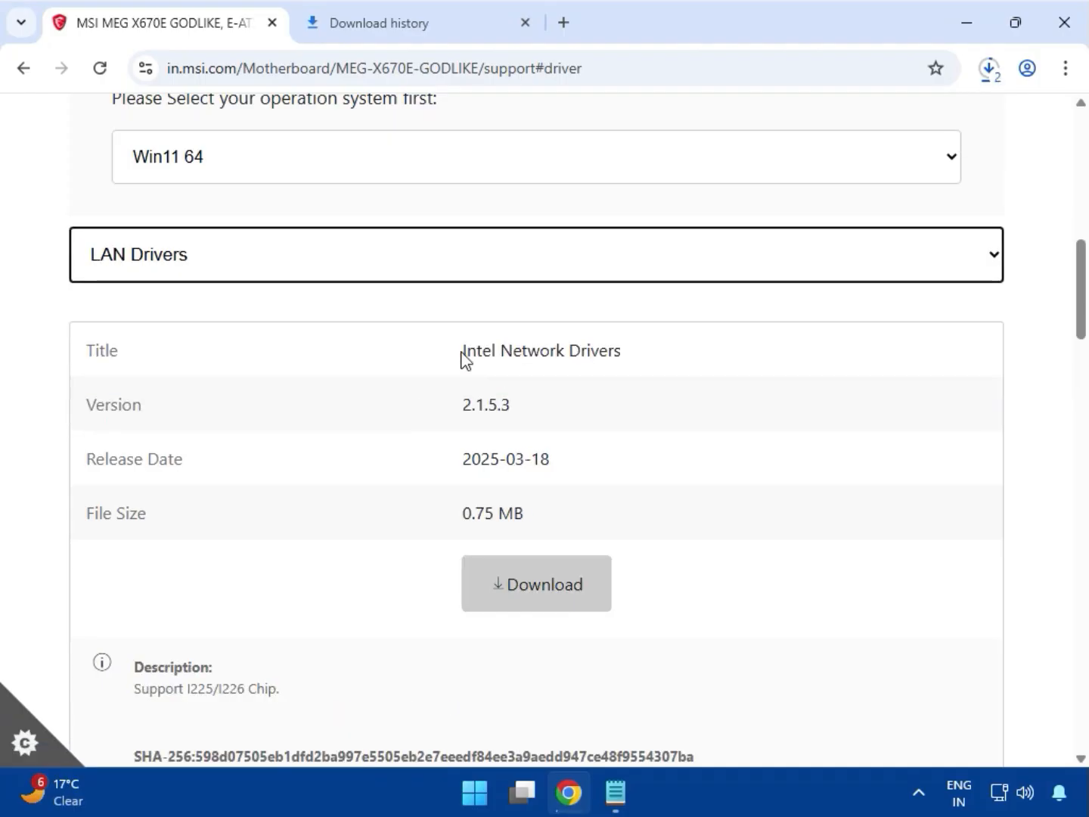
left_click_drag(463, 352, 622, 353)
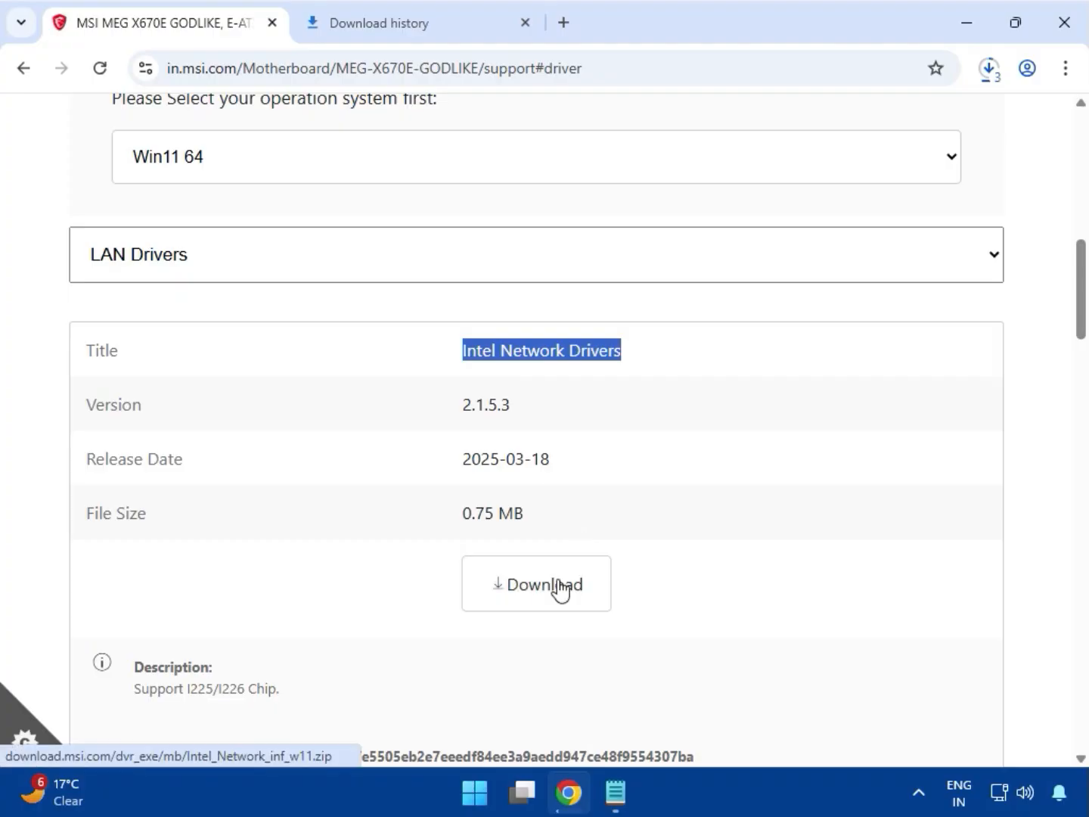
- Download the AMD BlueTooth Drivers and the AMD WIFI Drivers from the LAN Drivers list
scroll(559, 590, "down", 4)
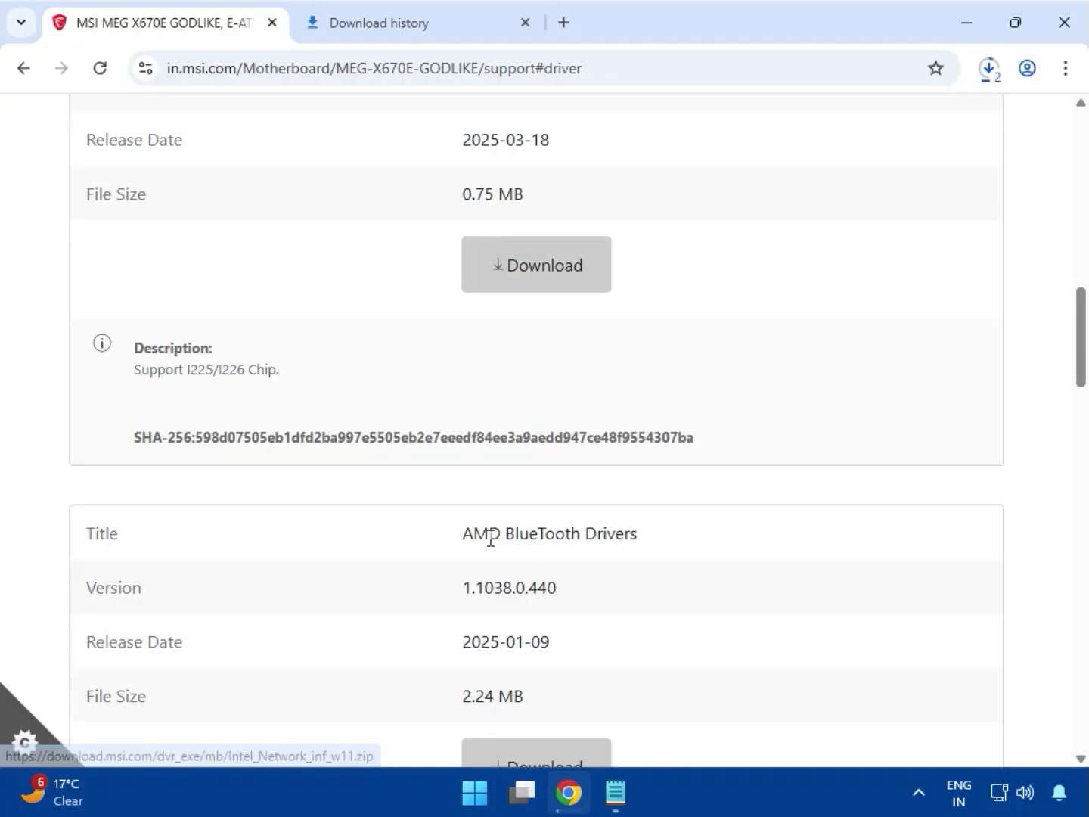
left_click_drag(489, 535, 639, 534)
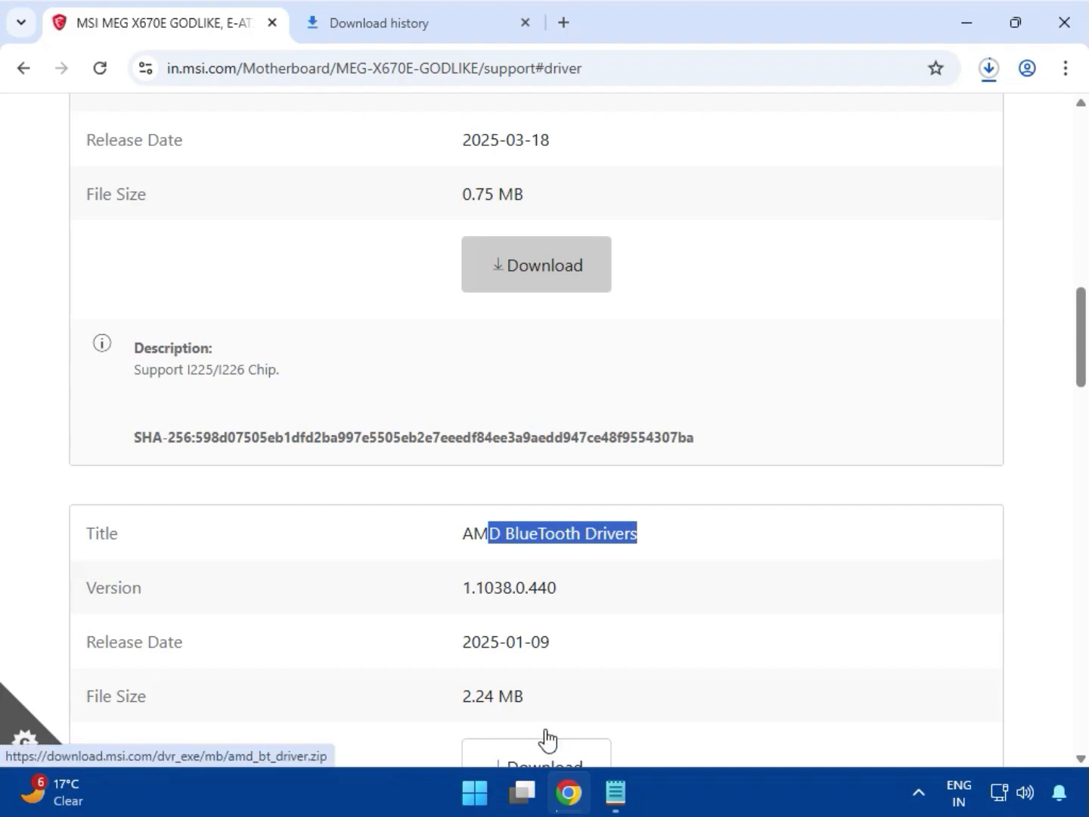
scroll(555, 608, "down", 4)
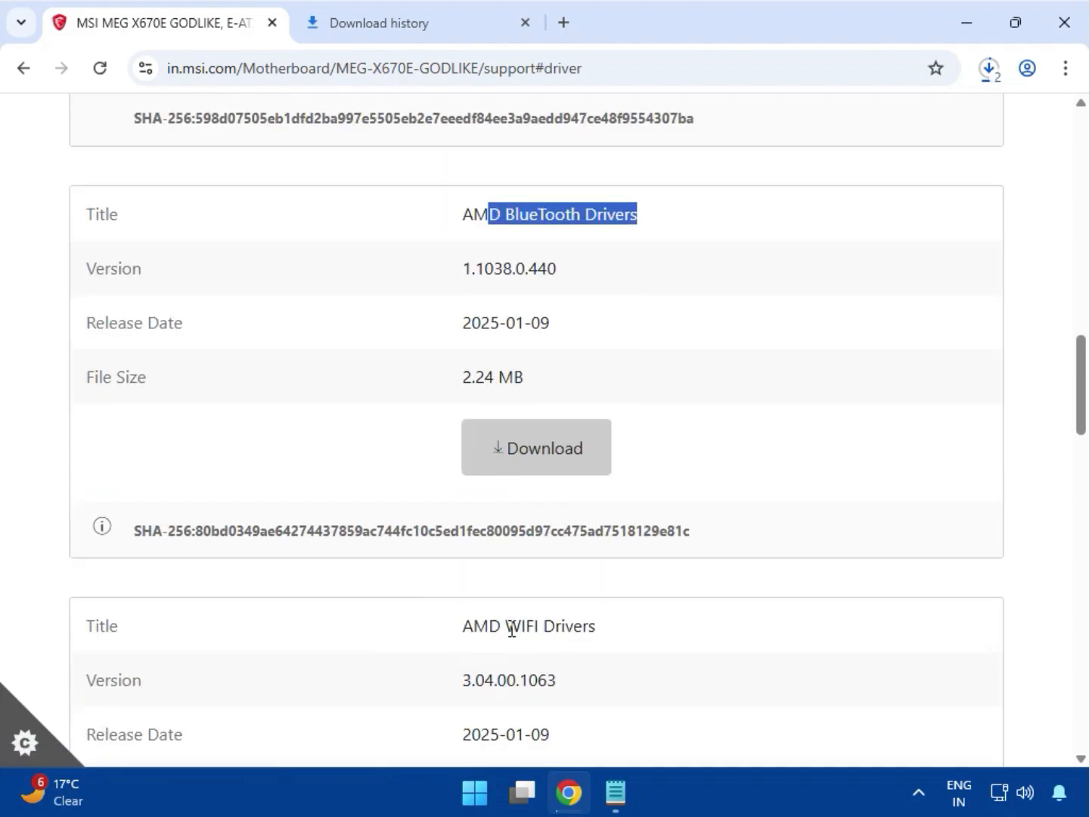
left_click_drag(507, 627, 644, 636)
scroll(643, 634, "down", 5)
left_click(529, 499)
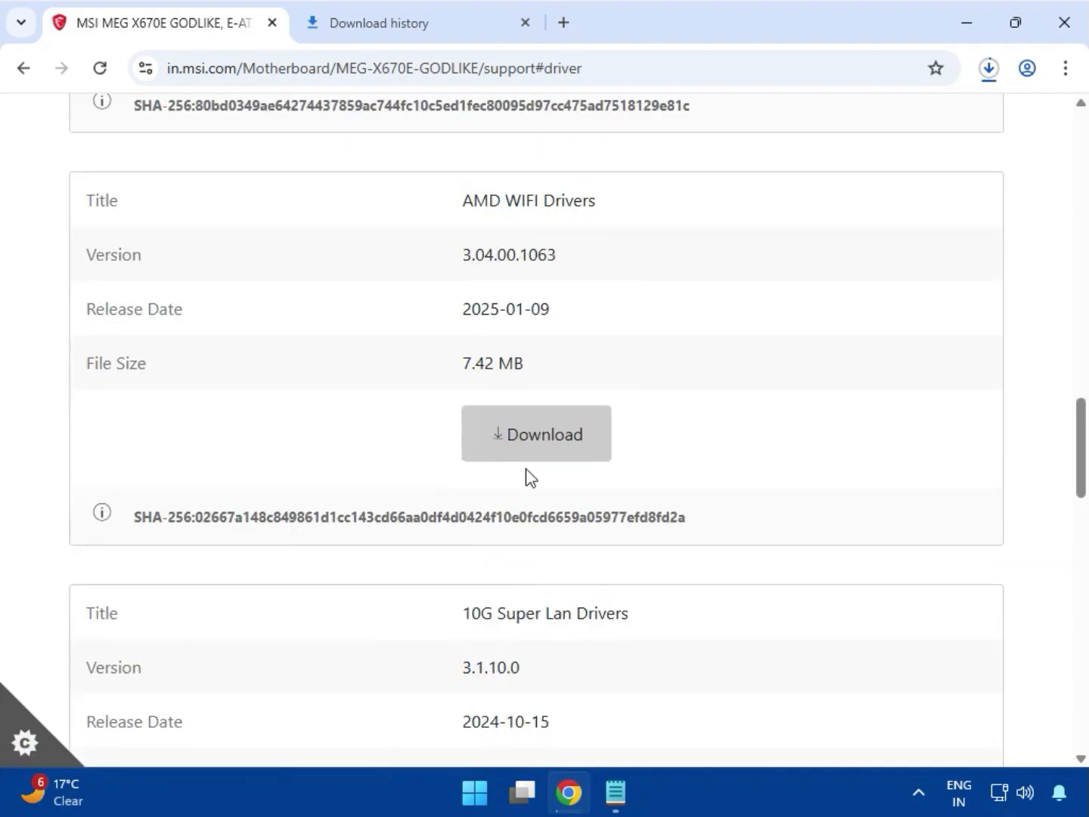
left_click(524, 458)
- Download the 10G Super Lan Drivers and open the browser's list of recent downloads
left_click_drag(466, 615, 658, 622)
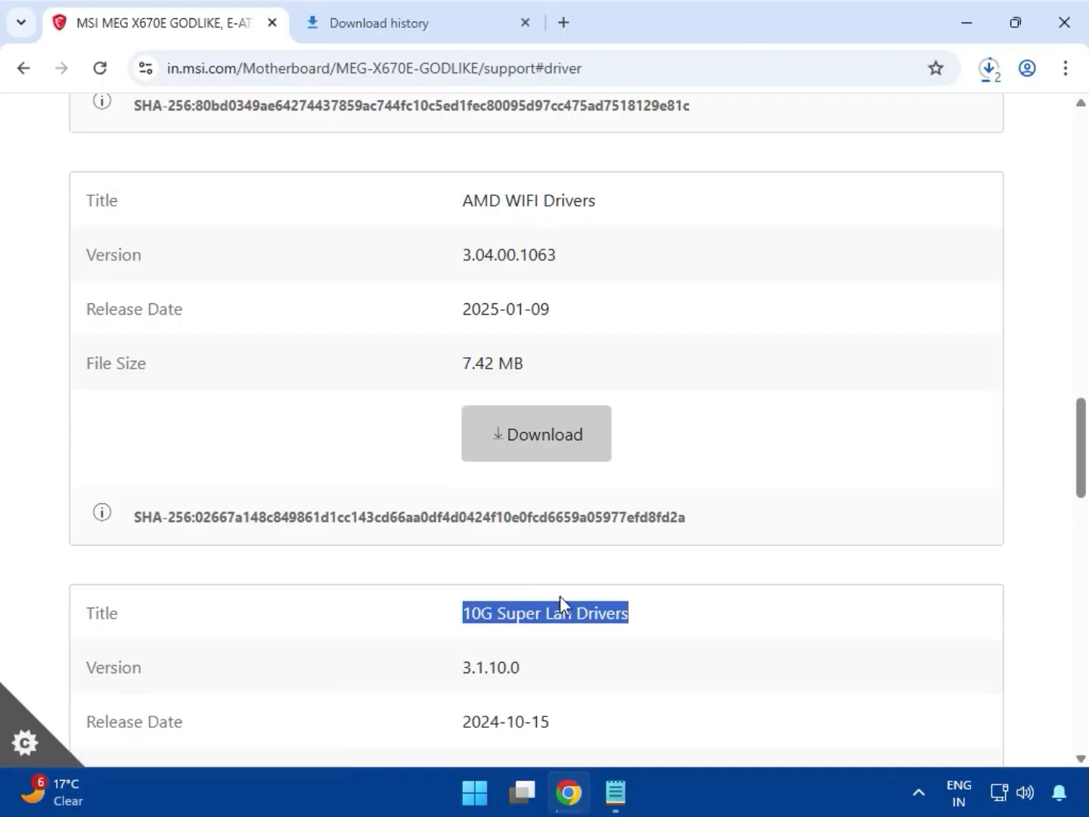
scroll(560, 595, "down", 3)
left_click(527, 628)
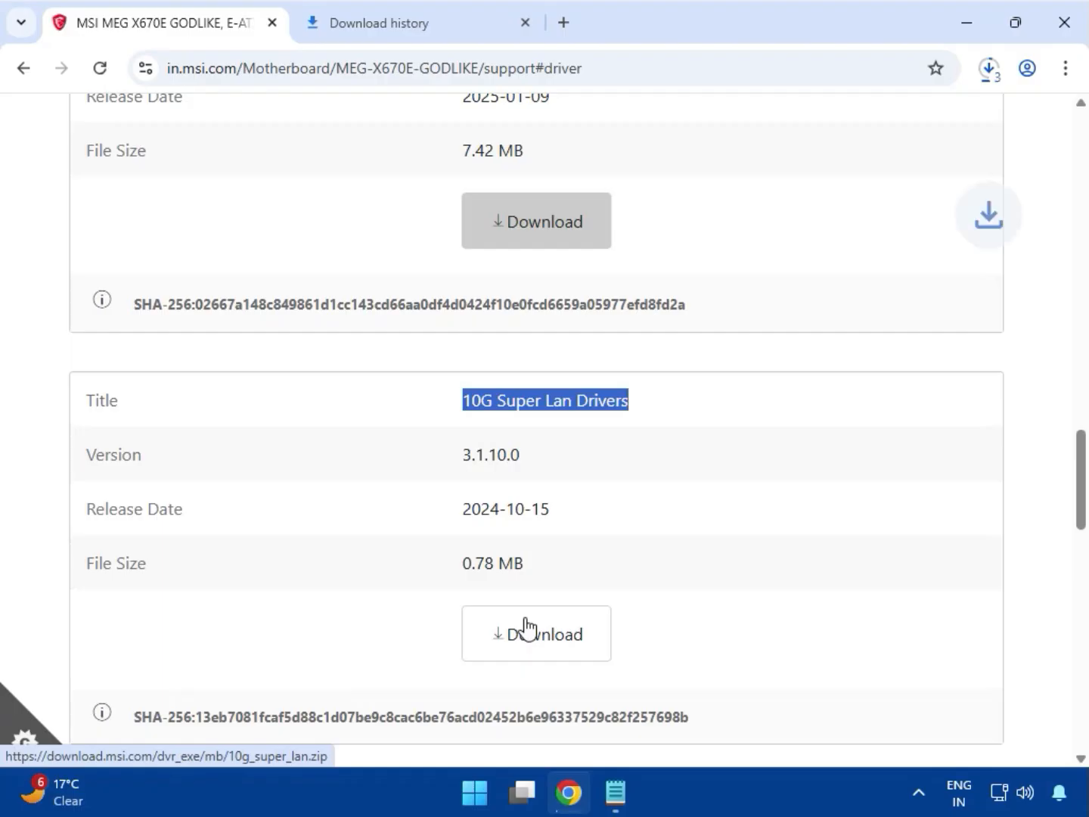
left_click(990, 75)
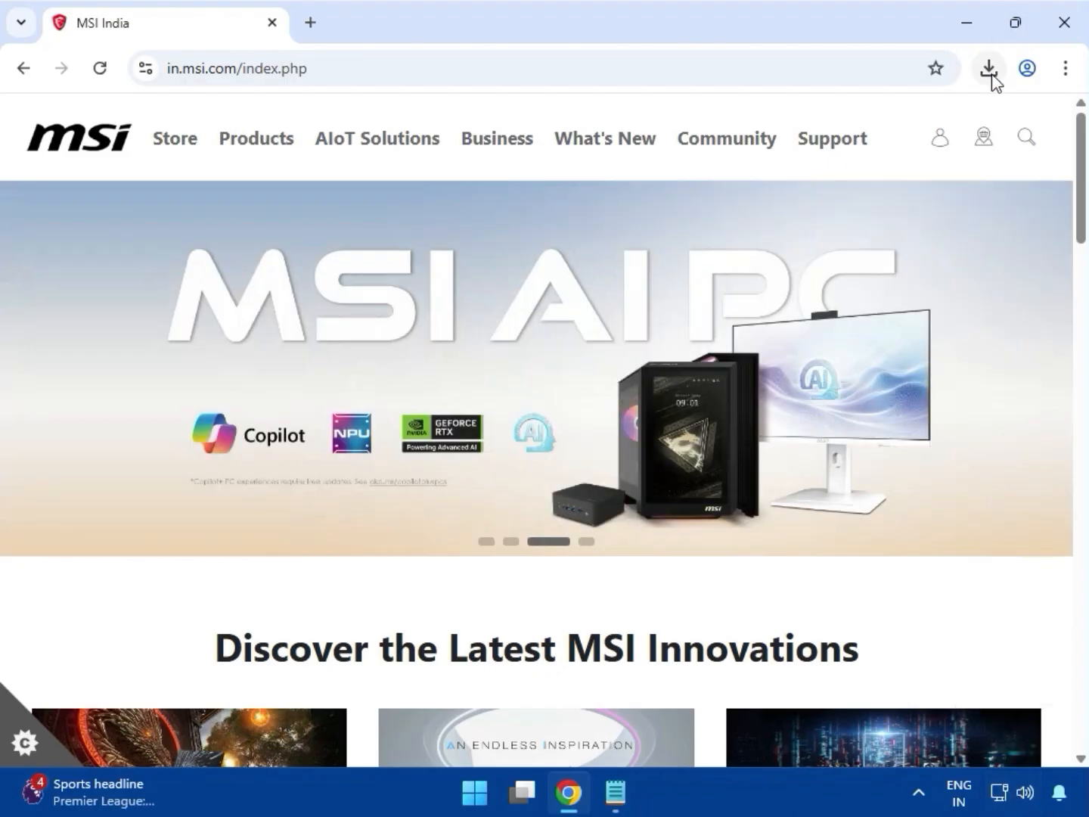
- Open the full download history and show the downloaded intel_rst_20.1.zip in its folder
left_click(990, 73)
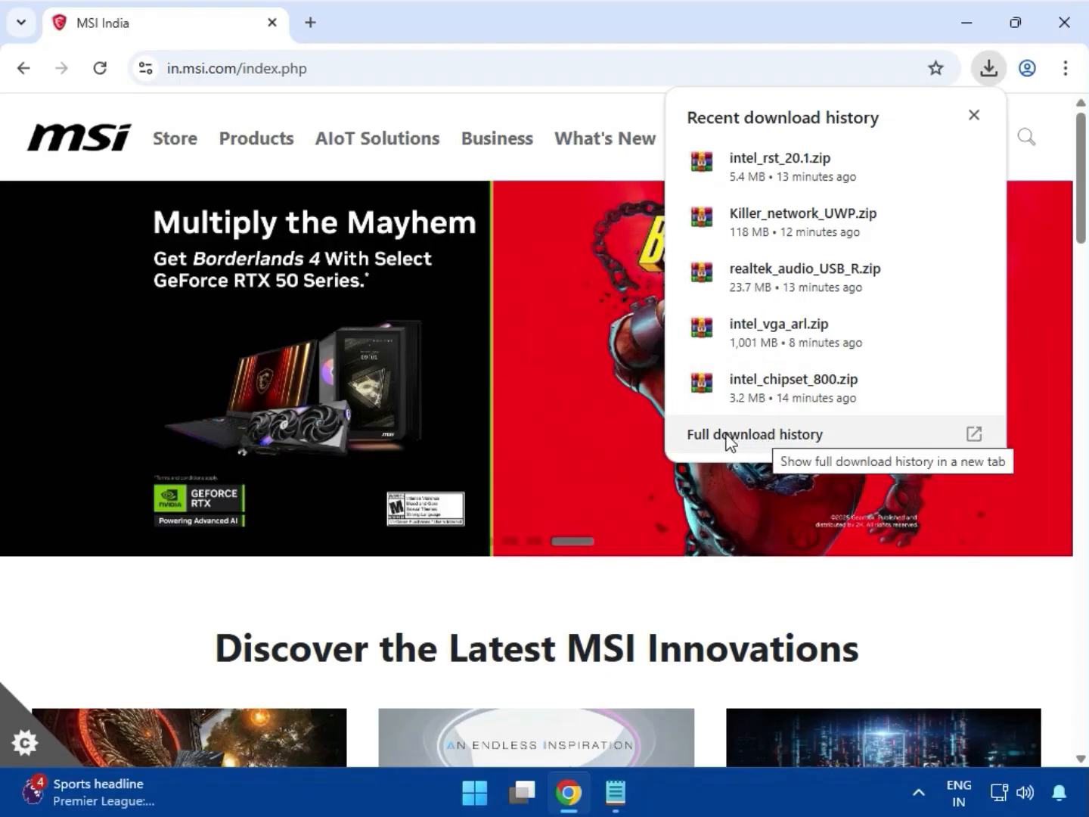
left_click(737, 436)
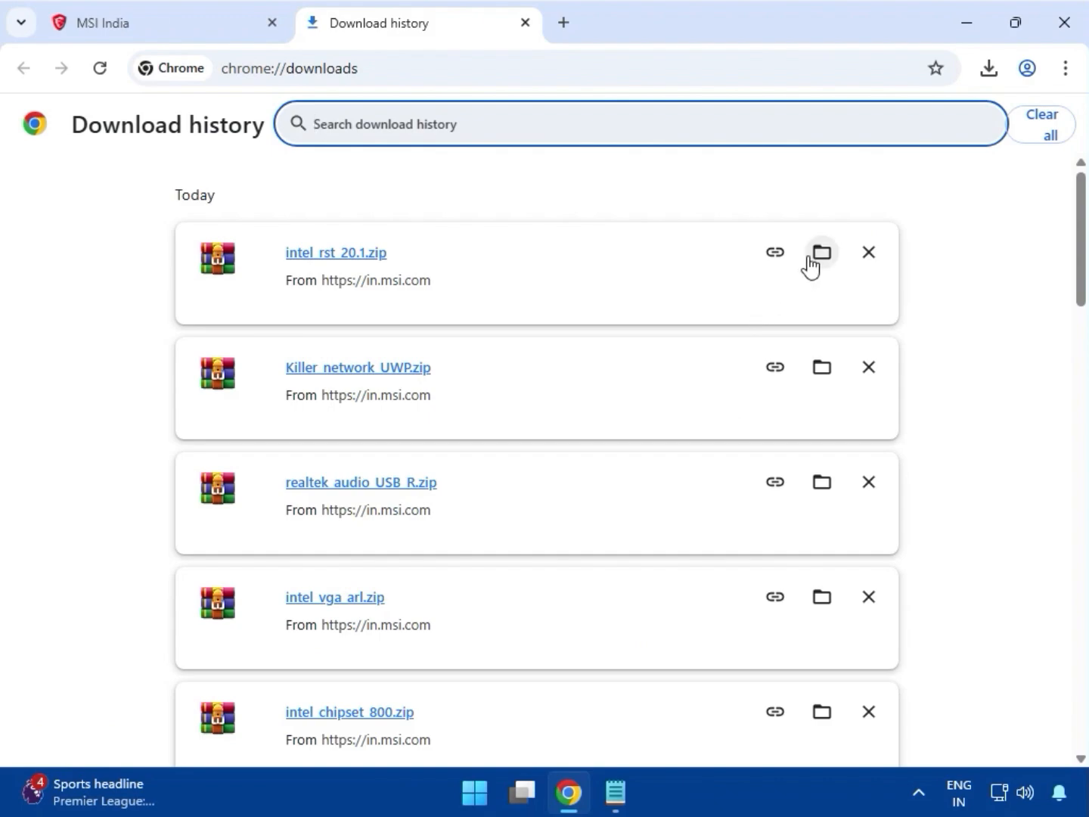
left_click(820, 255)
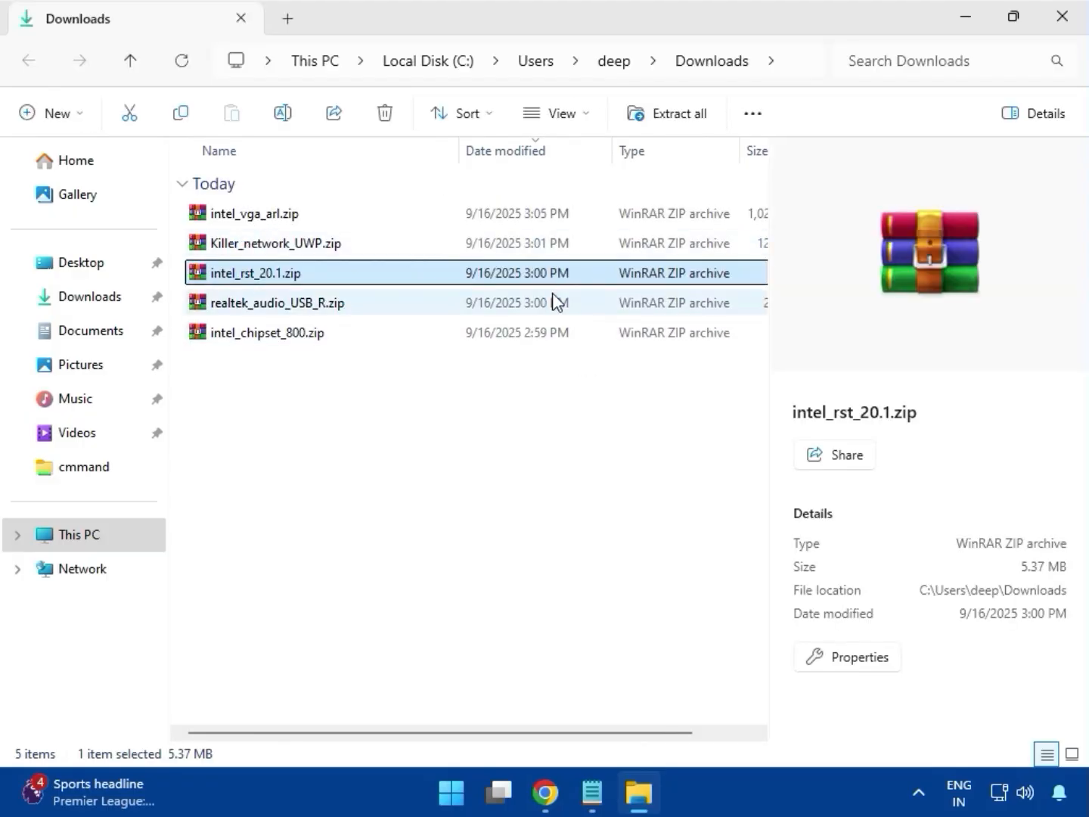
double_click(229, 220)
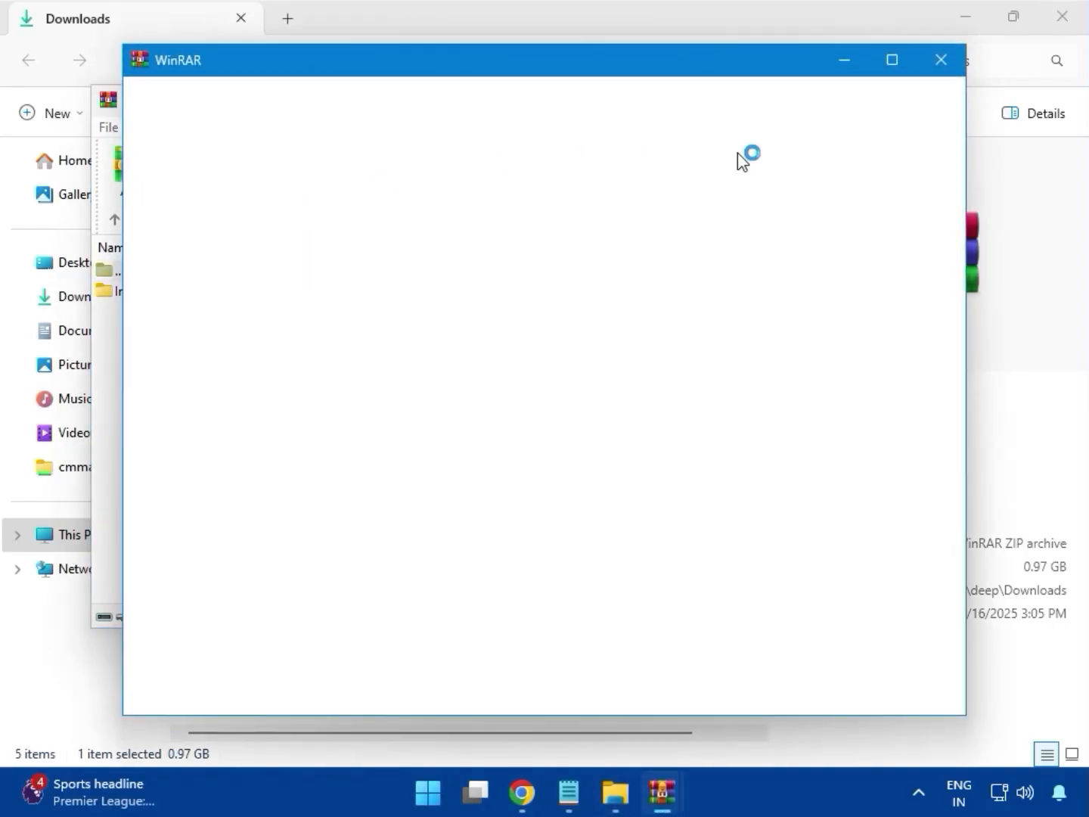
left_click(947, 59)
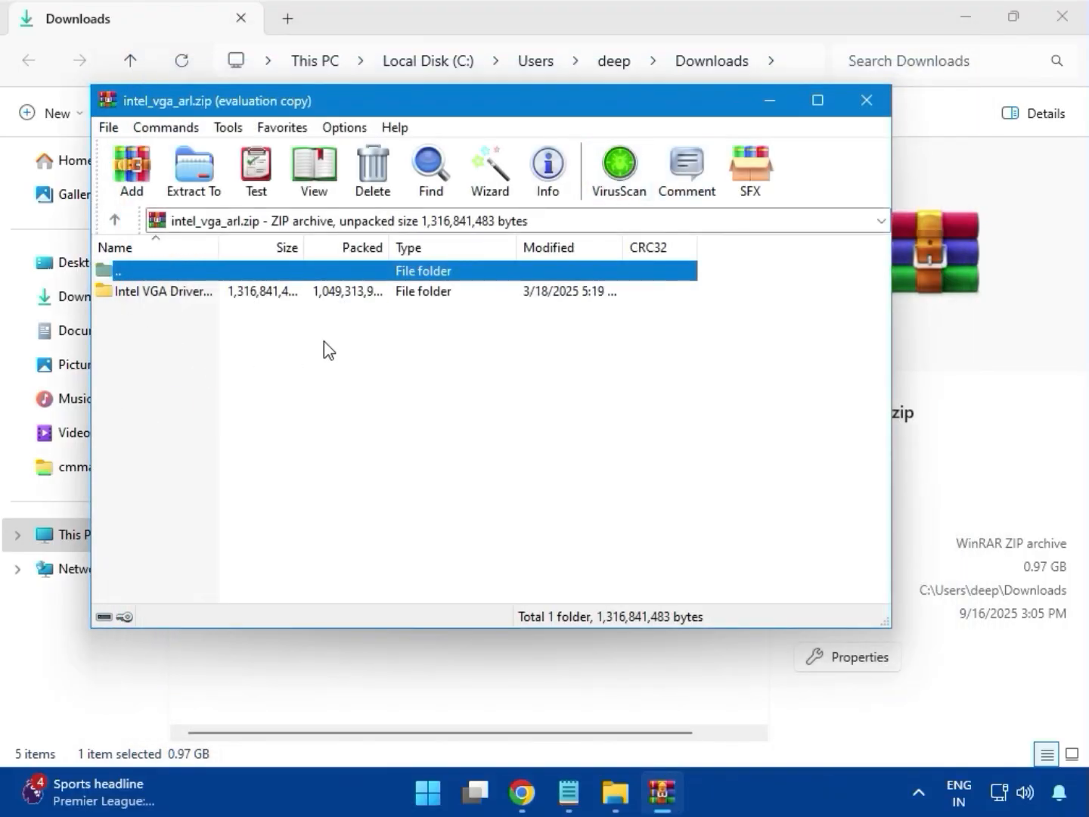
left_click(865, 100)
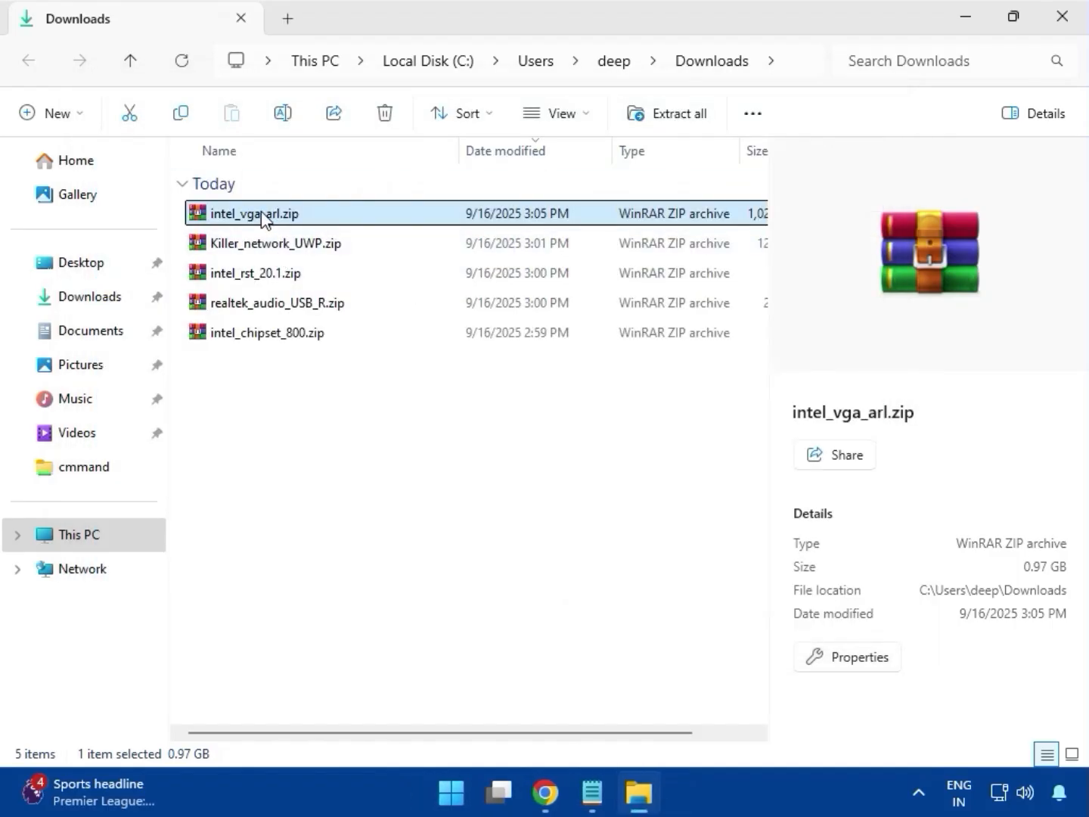
- Open intel_vga_arl.zip and run Installer.exe from its Intel VGA Driver_32.0.101.6629 folder
double_click(263, 214)
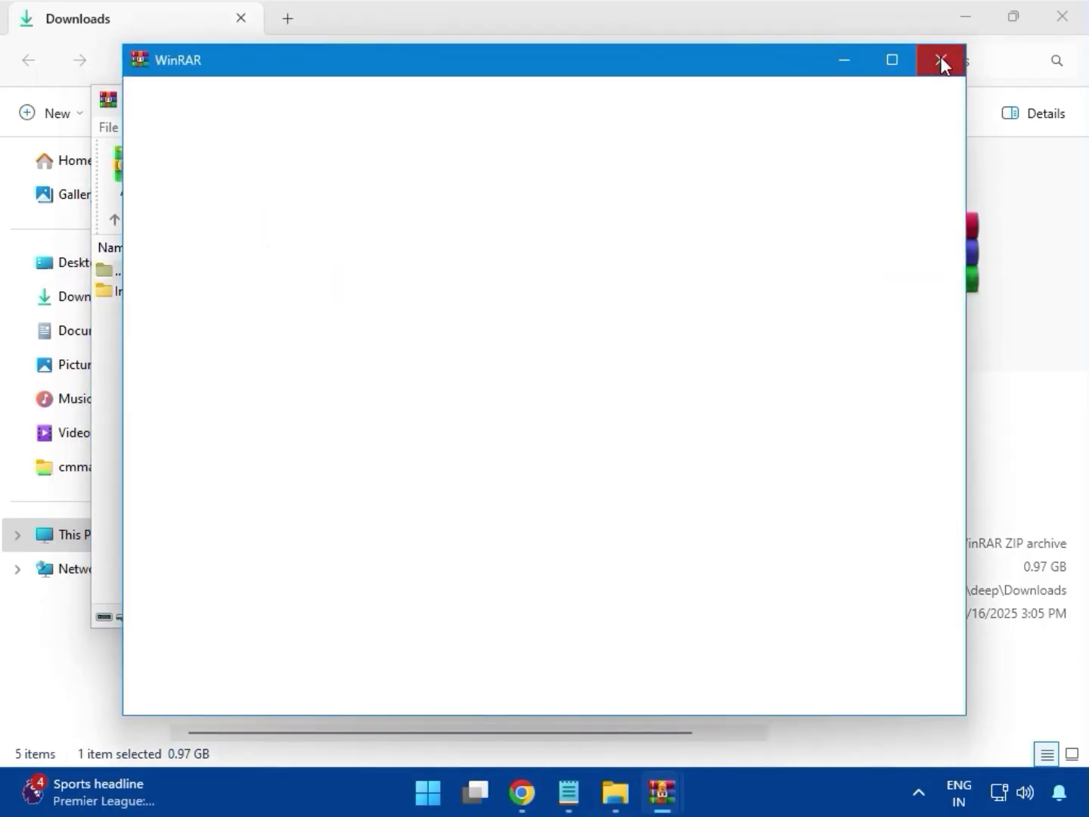
left_click(941, 60)
double_click(153, 294)
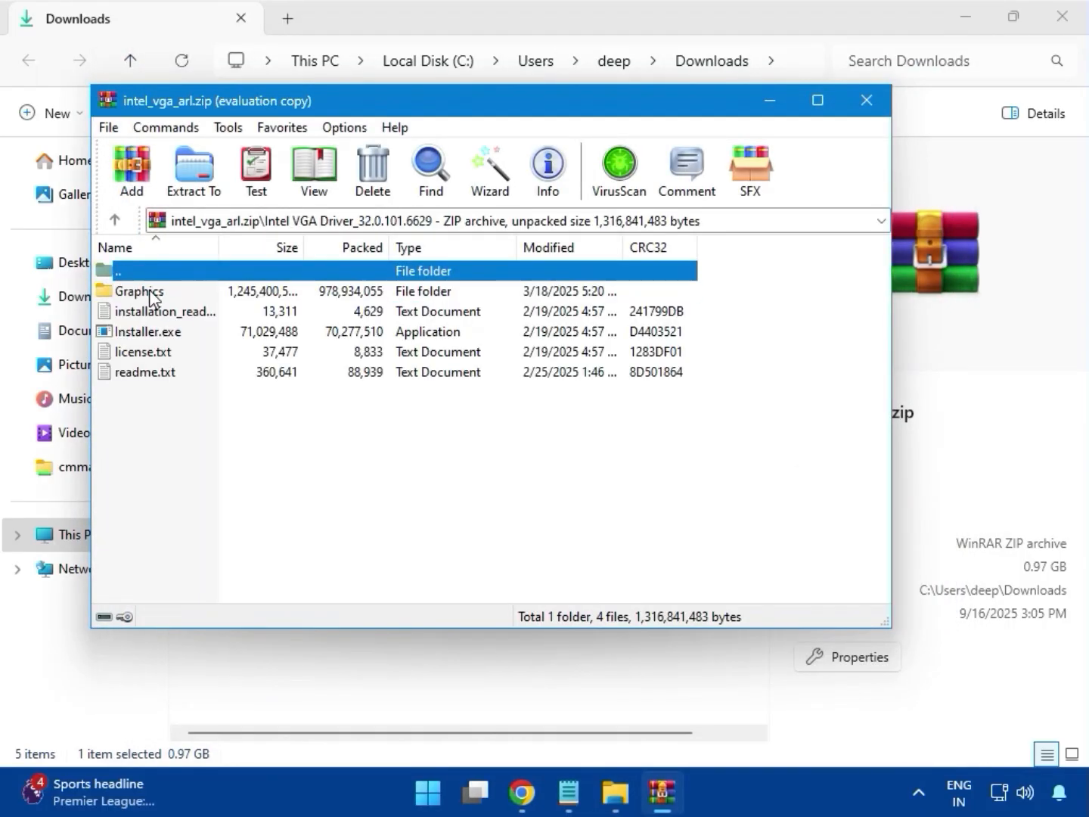
left_click(151, 333)
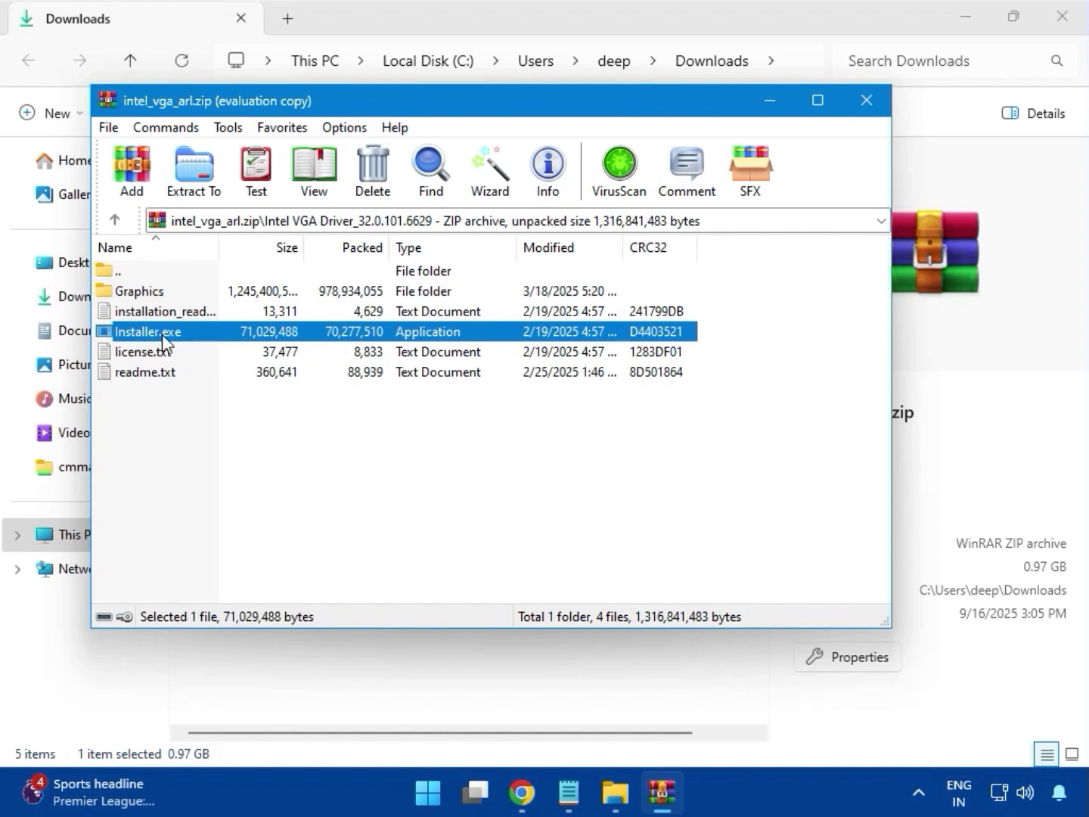
double_click(163, 334)
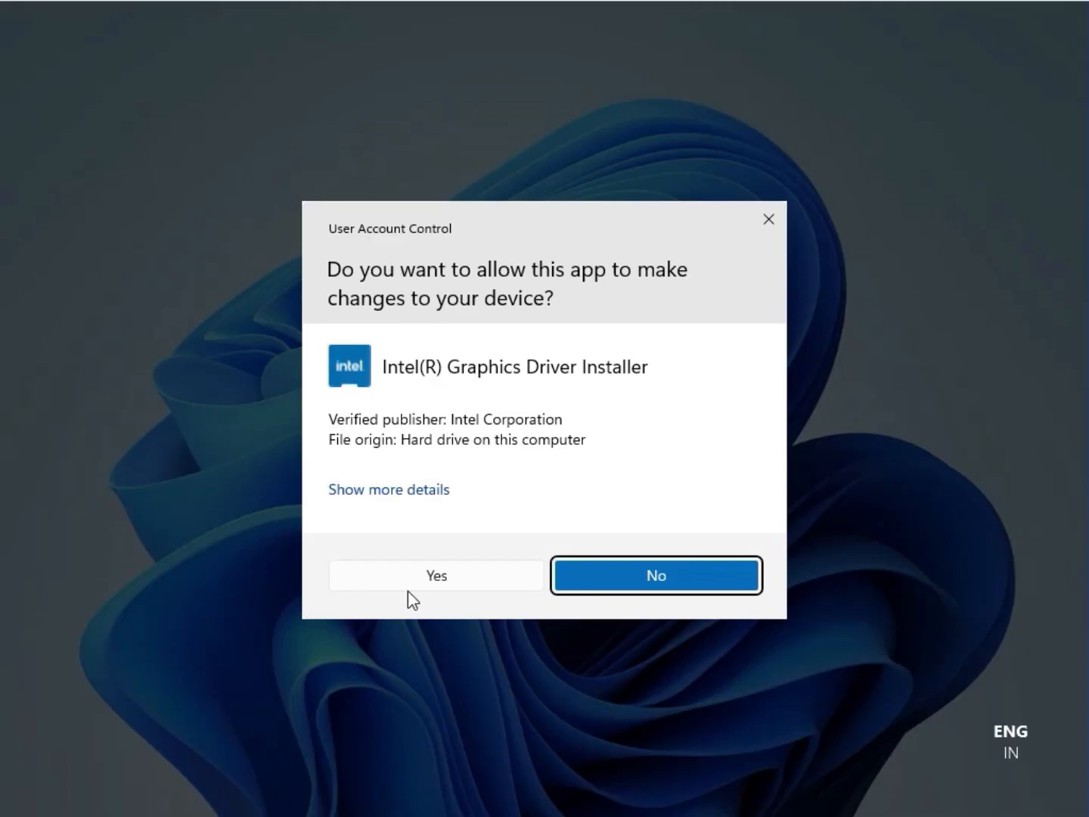
- Allow the Intel Graphics Driver Installer to make changes, begin the installation, and close the archive
left_click(427, 582)
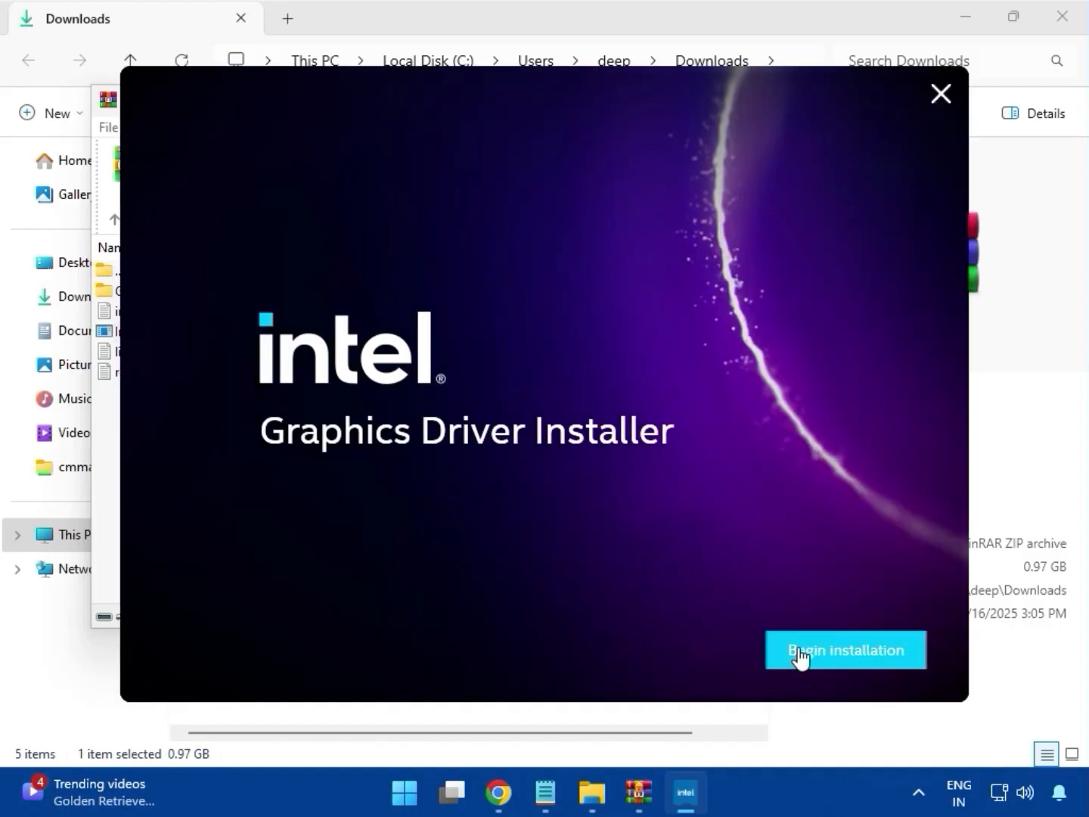
left_click(799, 657)
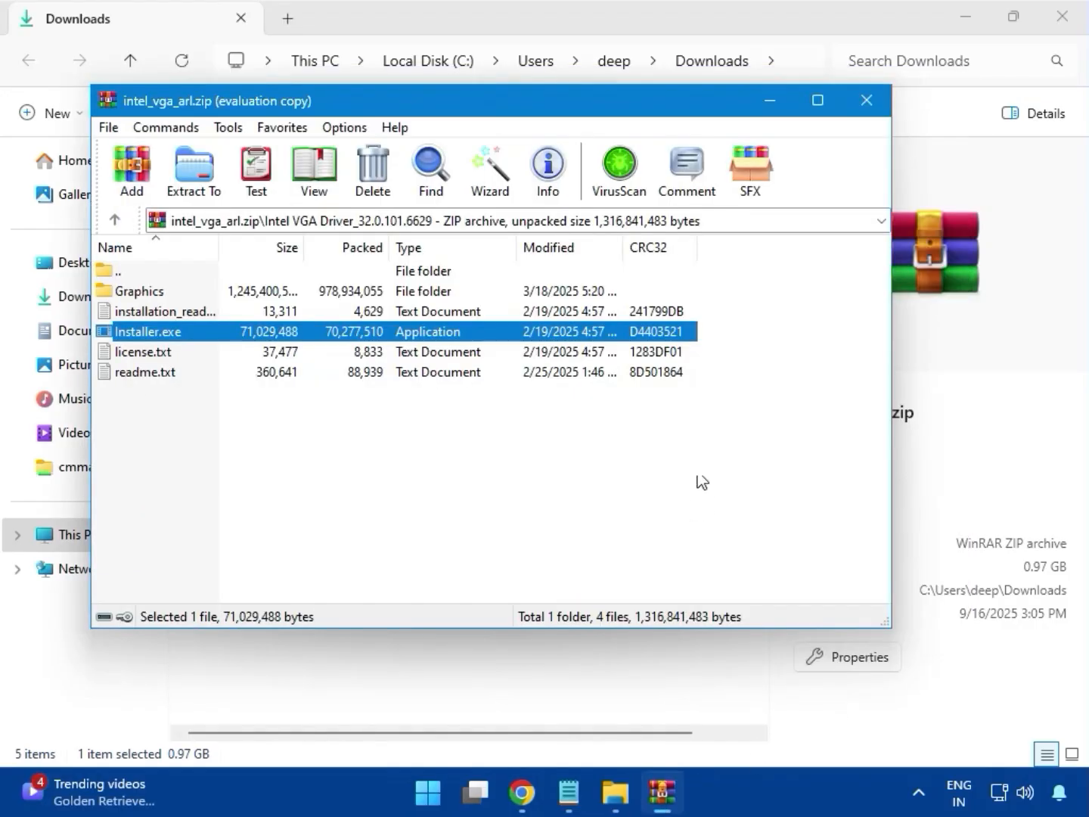
left_click(862, 97)
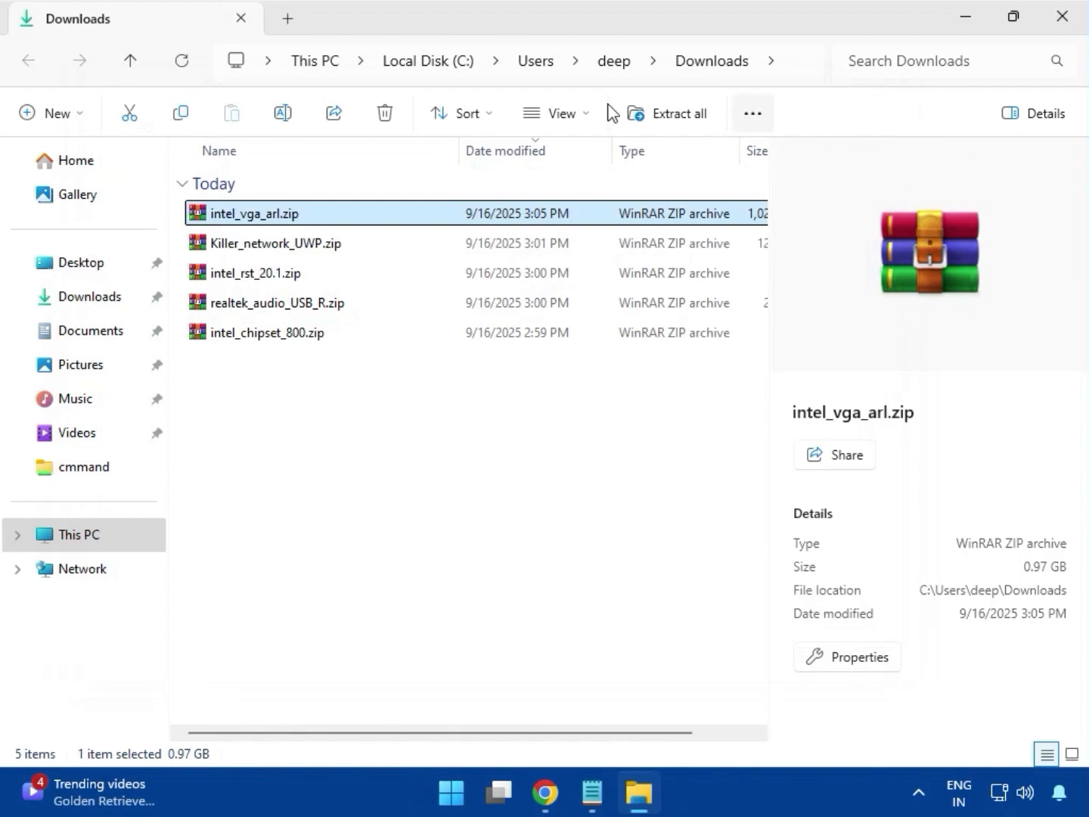
- Open Killer_network_UWP.zip, run Setup.exe from its Killer_network_UWP_36.24.12134 folder, and allow it to make changes
left_click(278, 250)
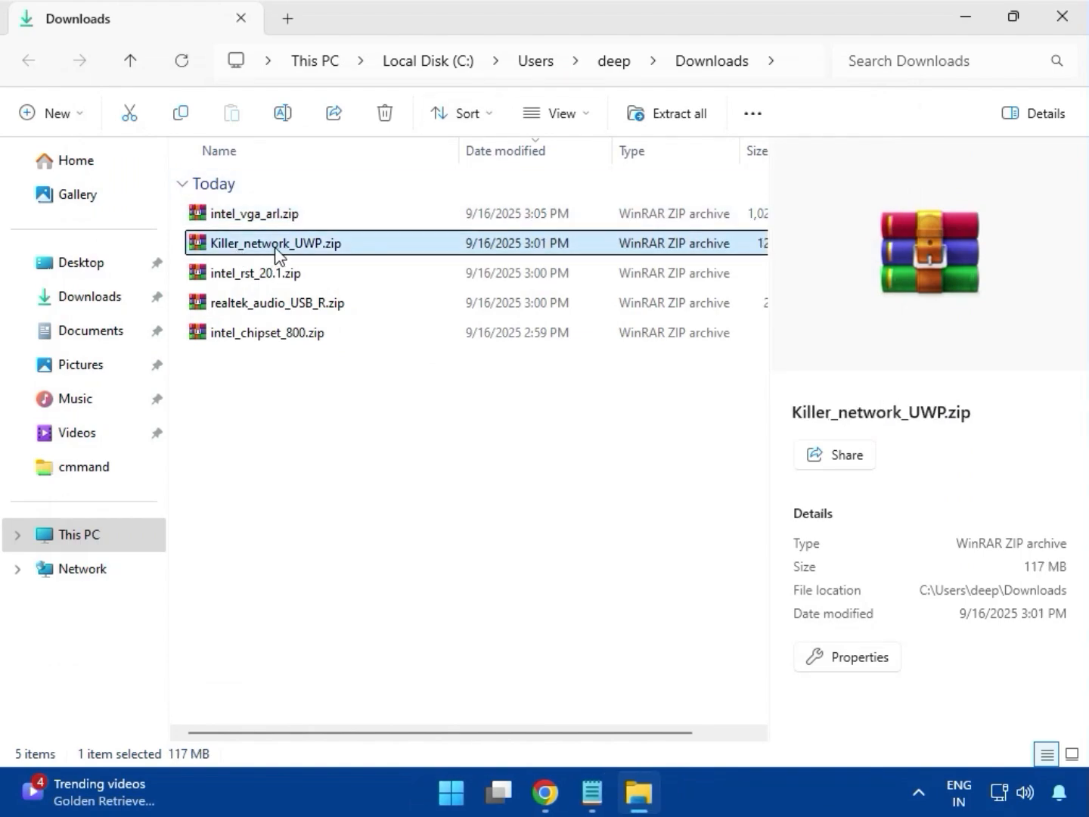
double_click(280, 242)
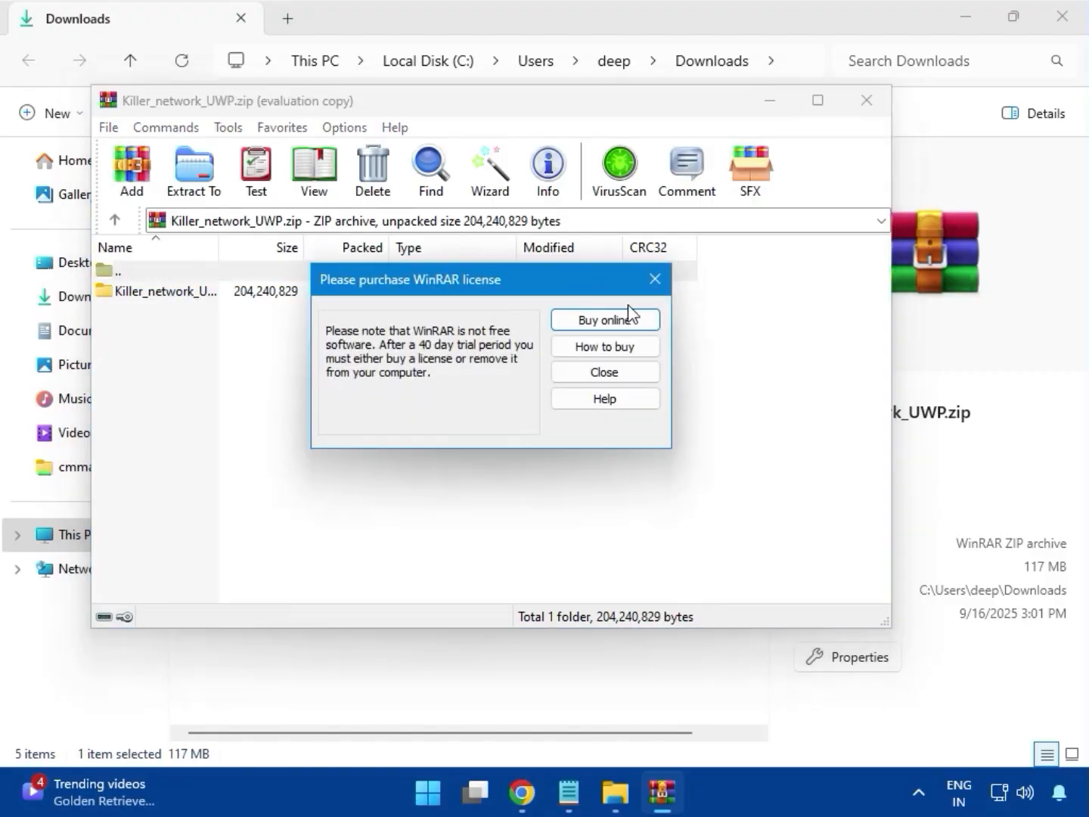
left_click(660, 286)
left_click(144, 294)
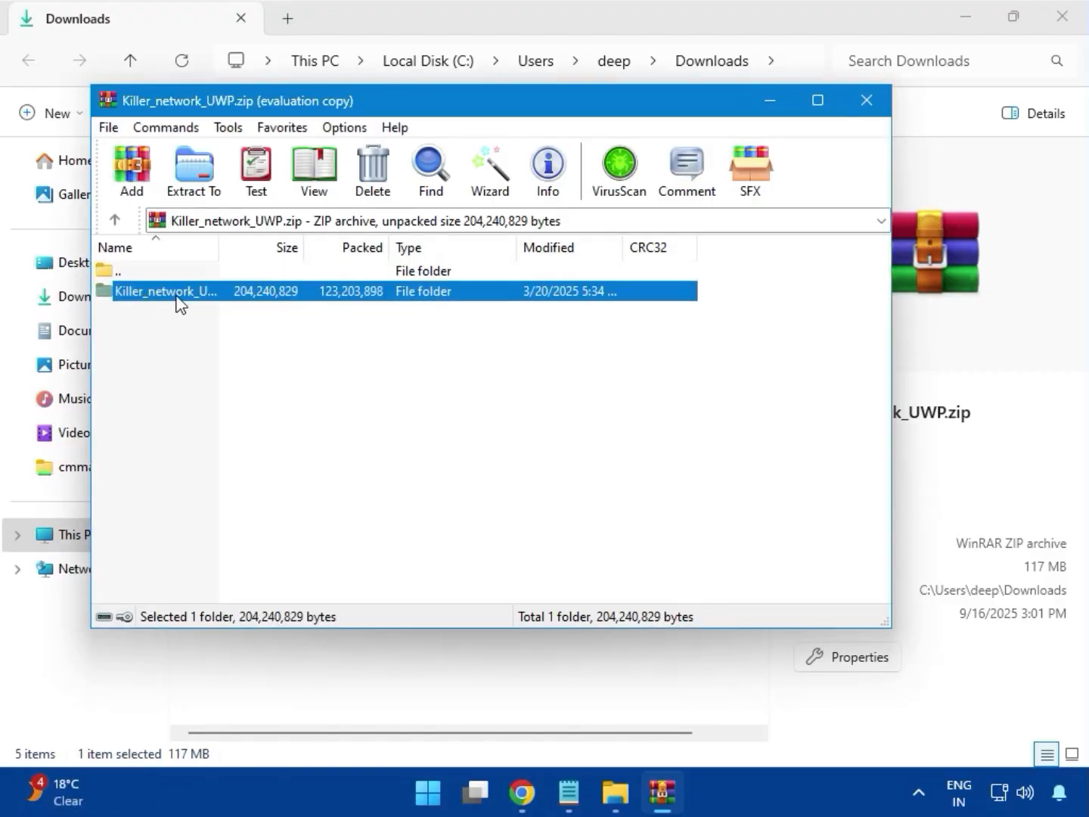
double_click(177, 290)
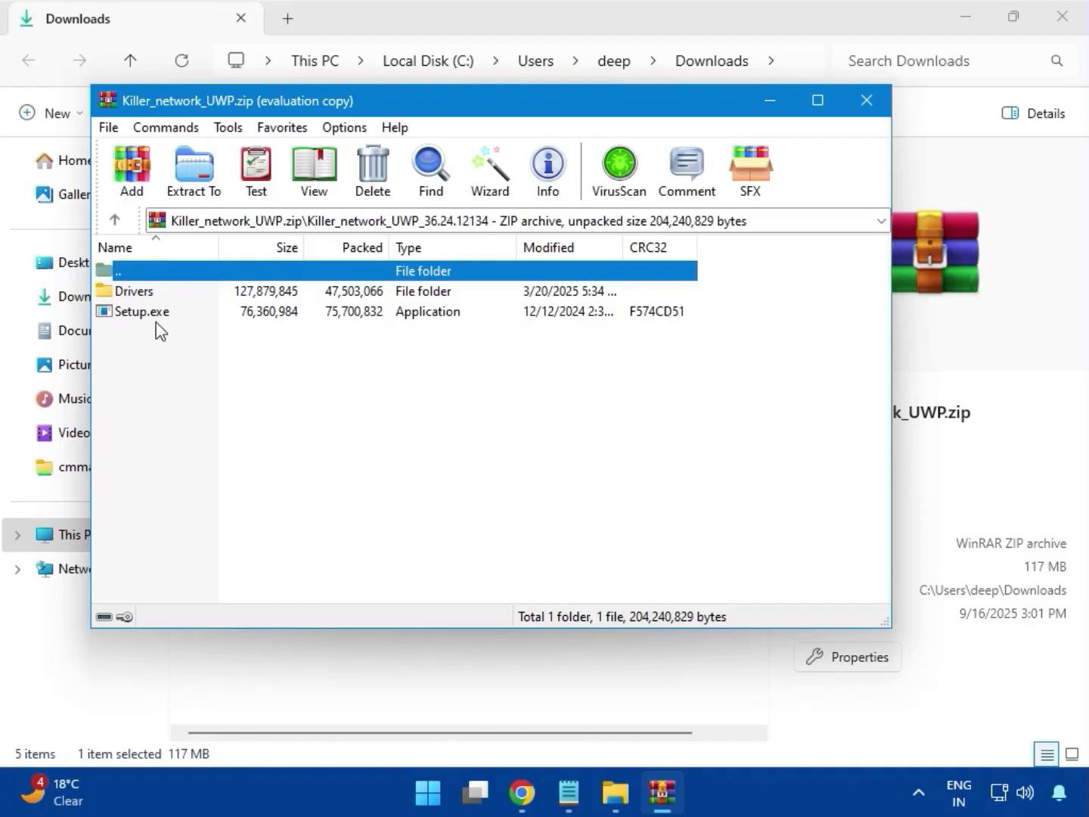
left_click(160, 318)
double_click(180, 317)
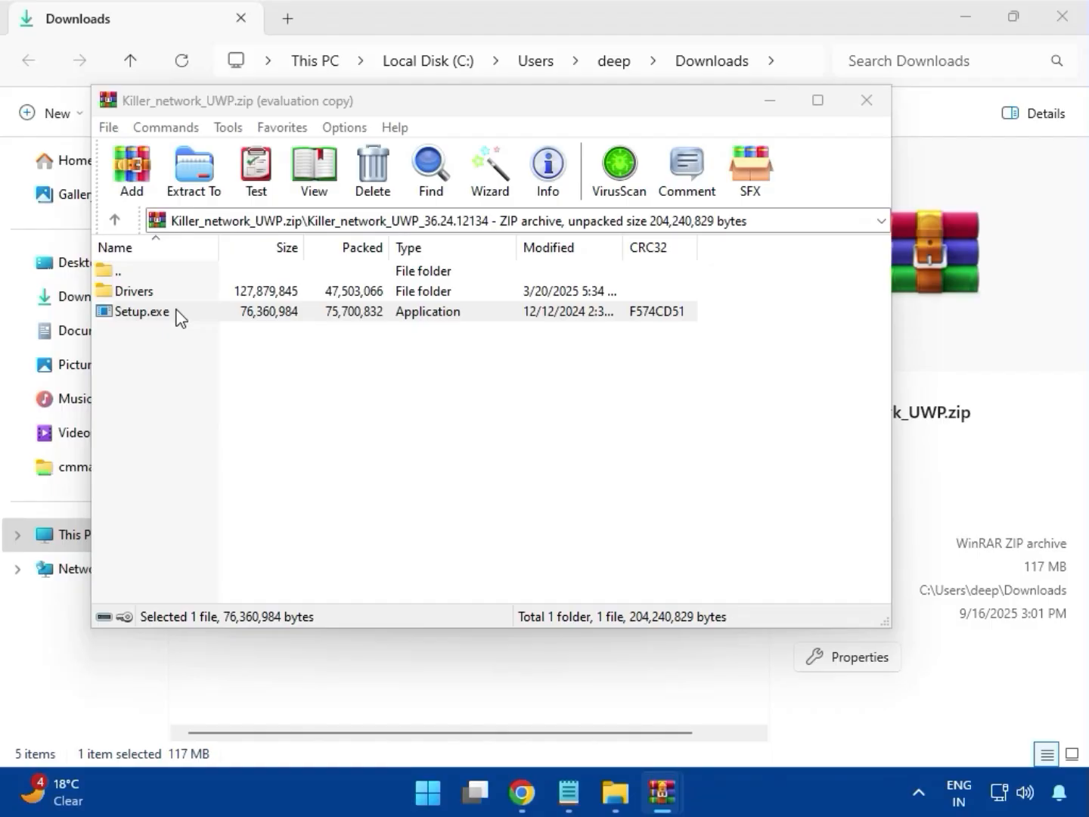
left_click(179, 316)
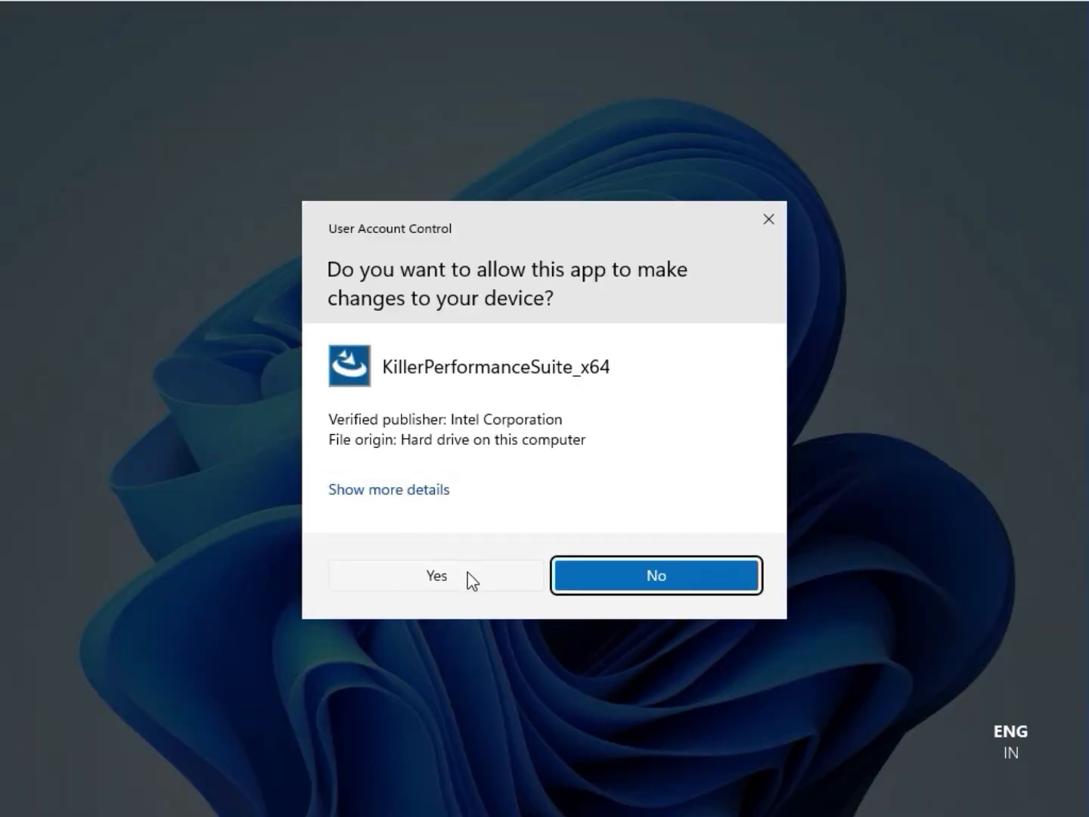
left_click(467, 577)
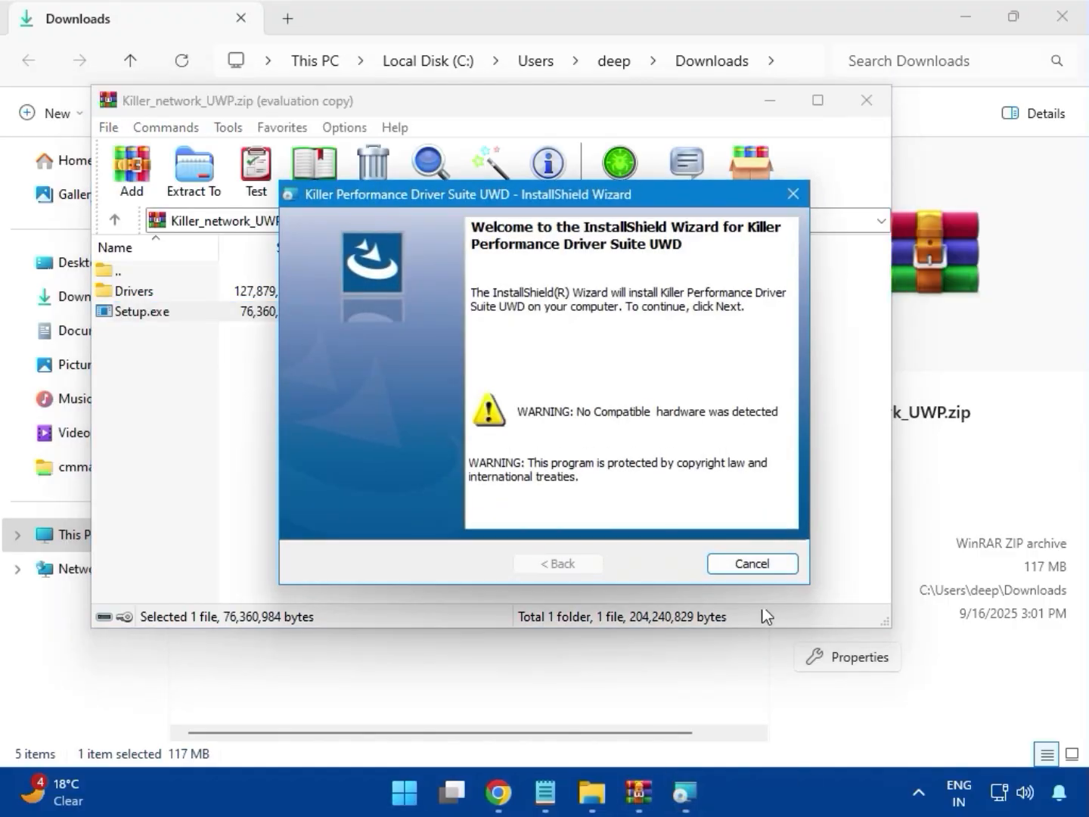
- Cancel the Killer Performance Driver Suite UWD installation, finish the wizard, and close the archive
left_click(742, 566)
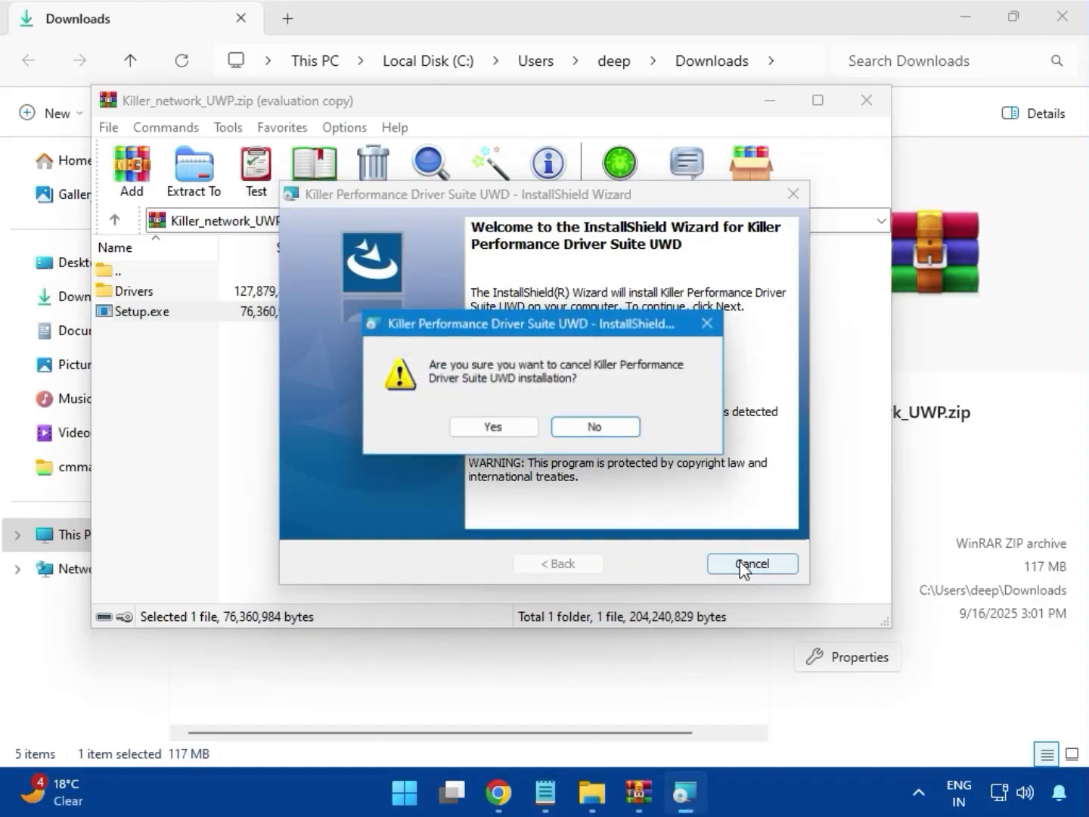
left_click(495, 430)
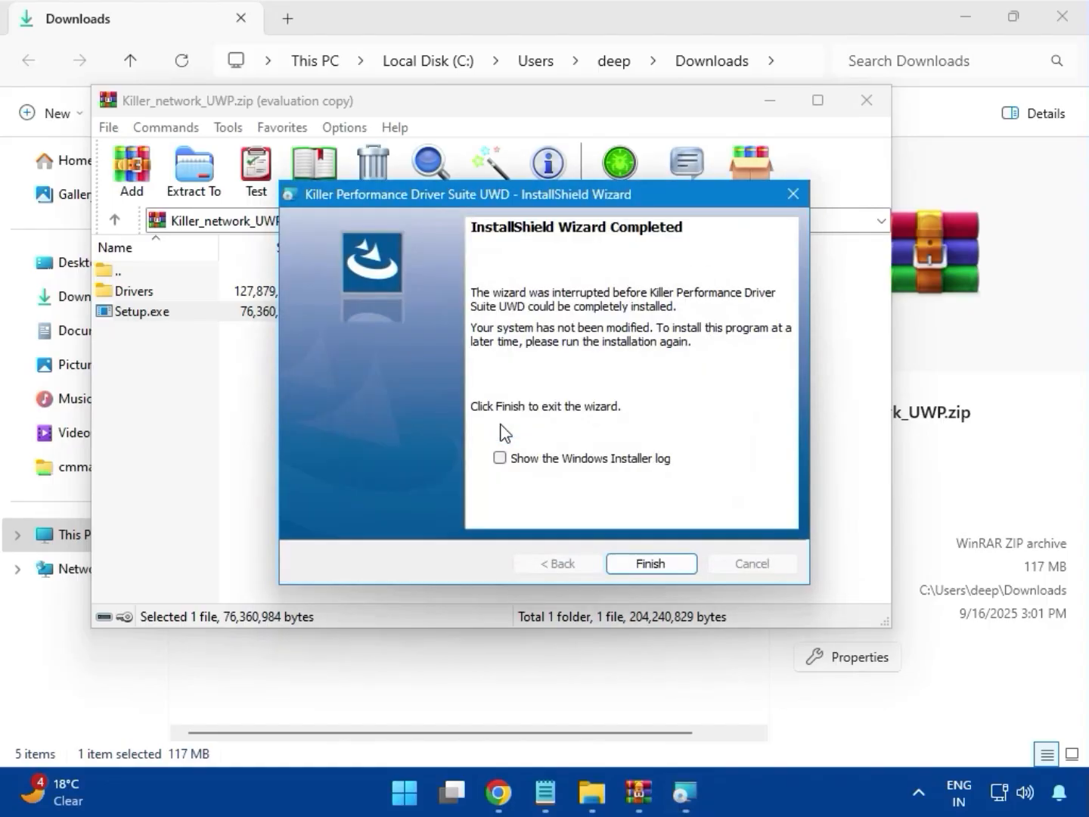
left_click(650, 562)
left_click(867, 106)
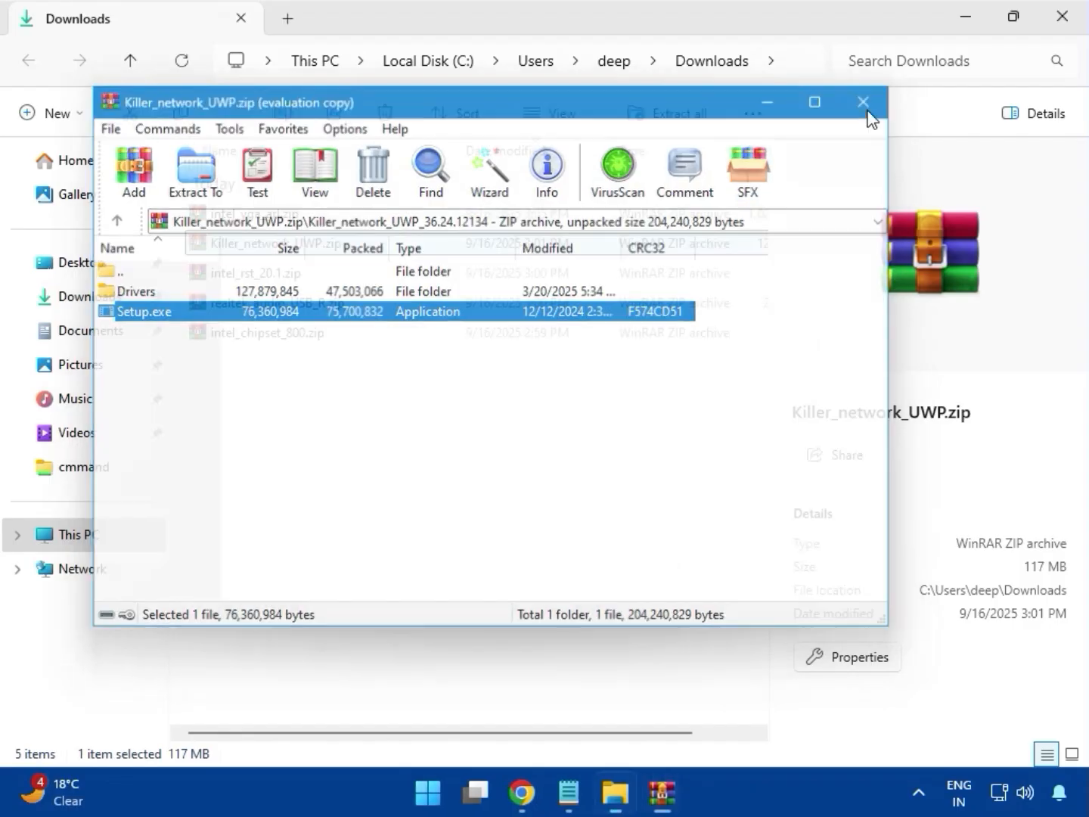
- Open intel_rst_20.1.zip, widen the Name column, and enter the Intel Rapid Storage Technology Driver_20.2.1.1016 folder
left_click(254, 281)
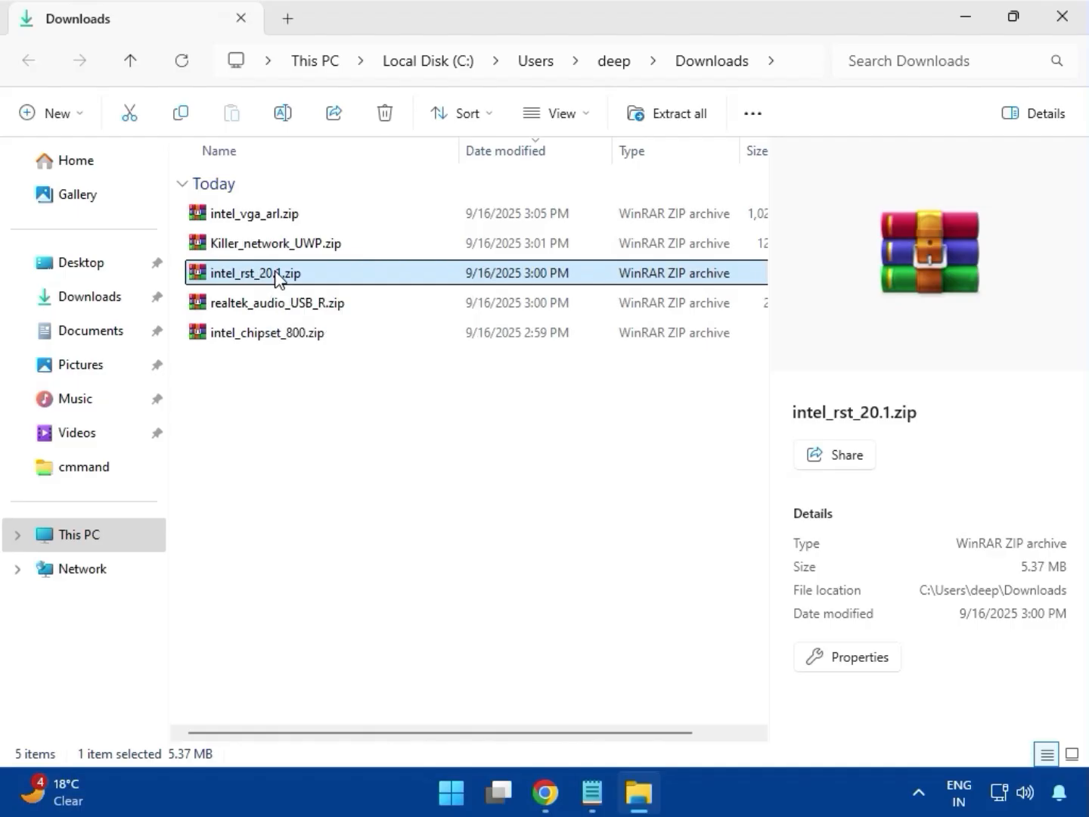
double_click(276, 272)
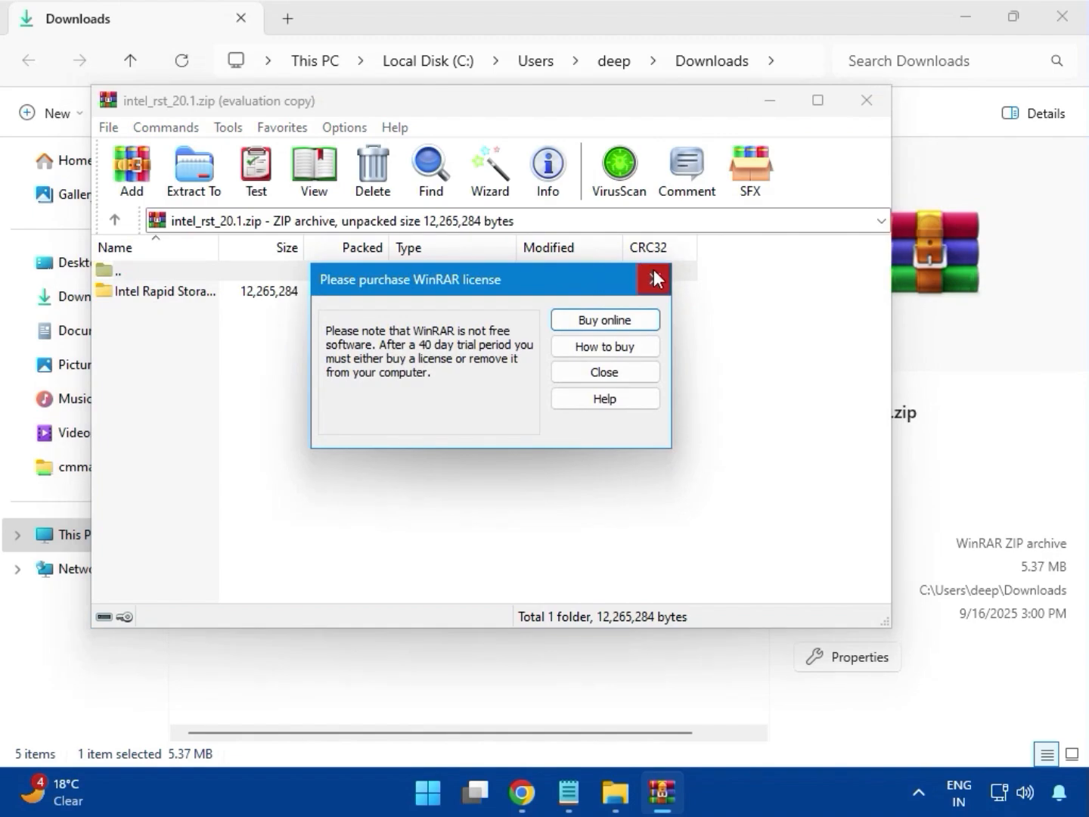
left_click(655, 279)
left_click_drag(222, 249, 398, 252)
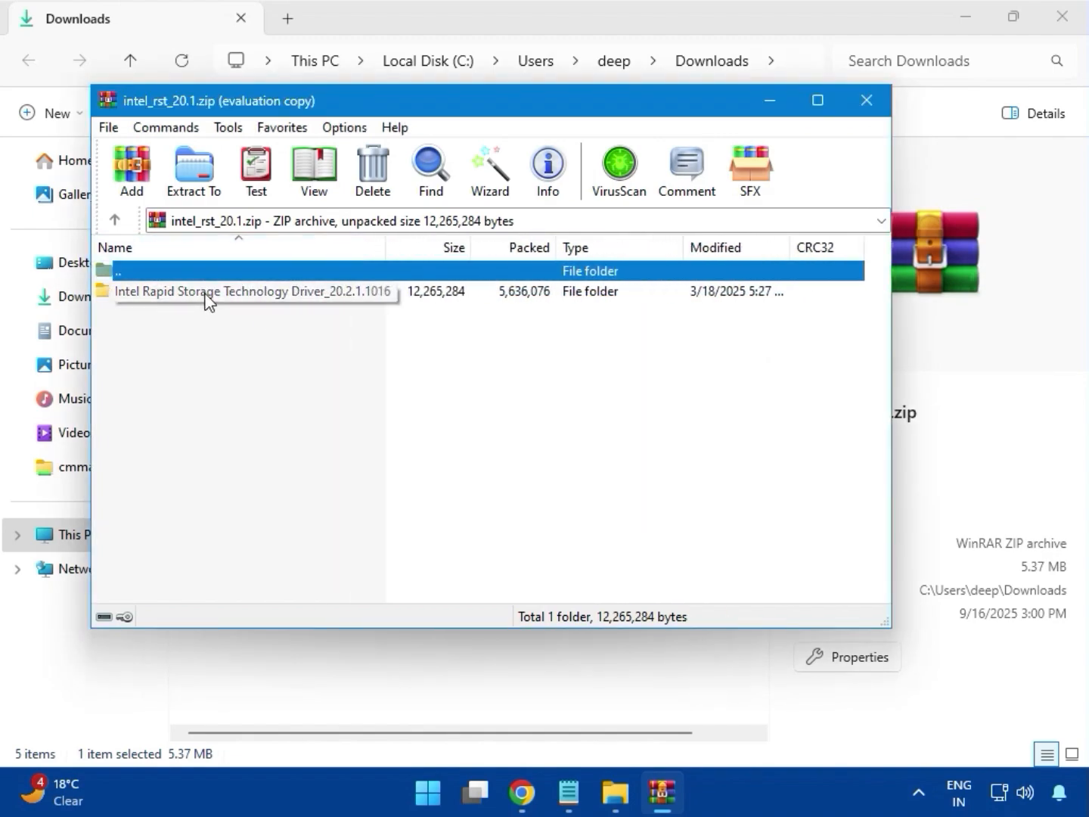
double_click(237, 291)
- Try to install Intel Rapid Storage Technology with SetupRST.exe, granting it permission, and close the setup and archive
double_click(197, 316)
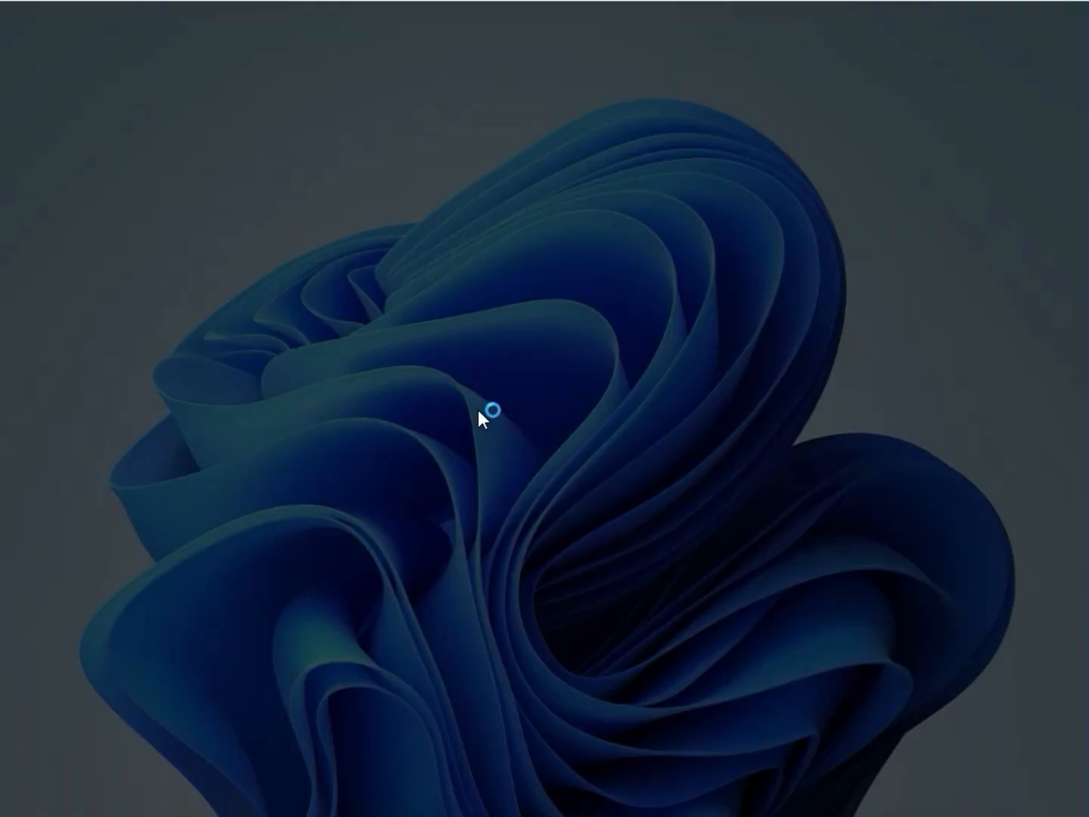
left_click(439, 576)
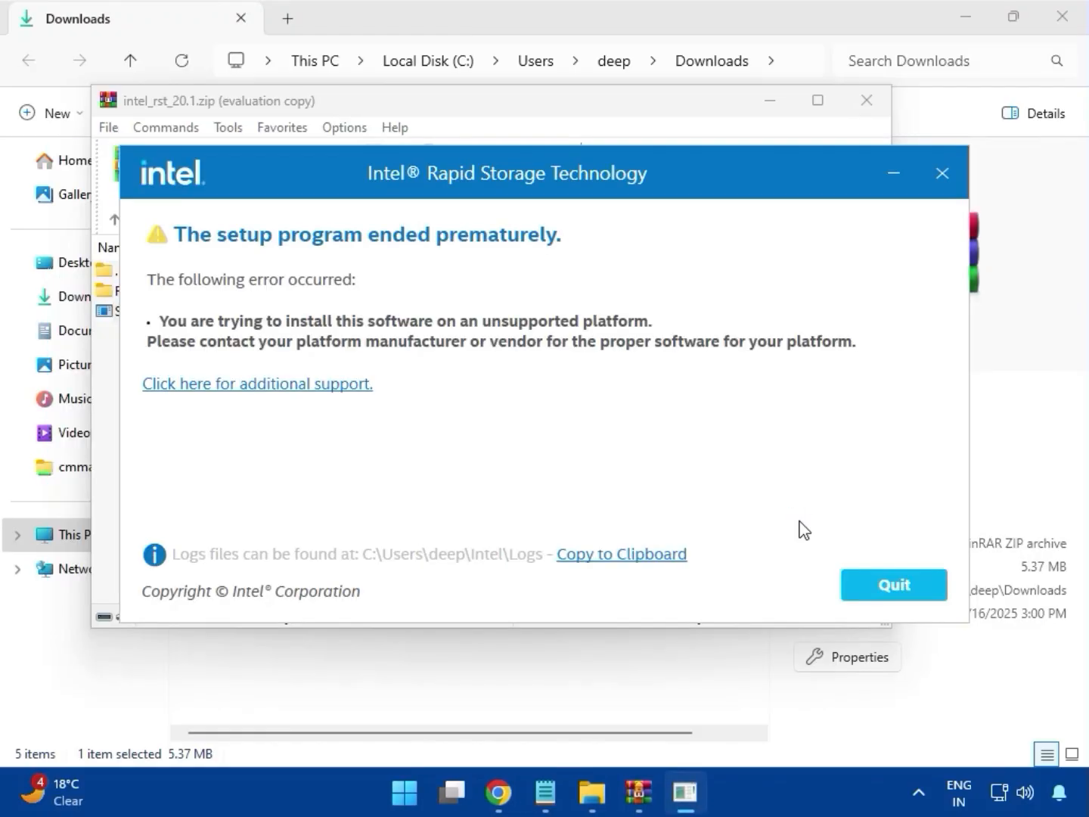
left_click(875, 573)
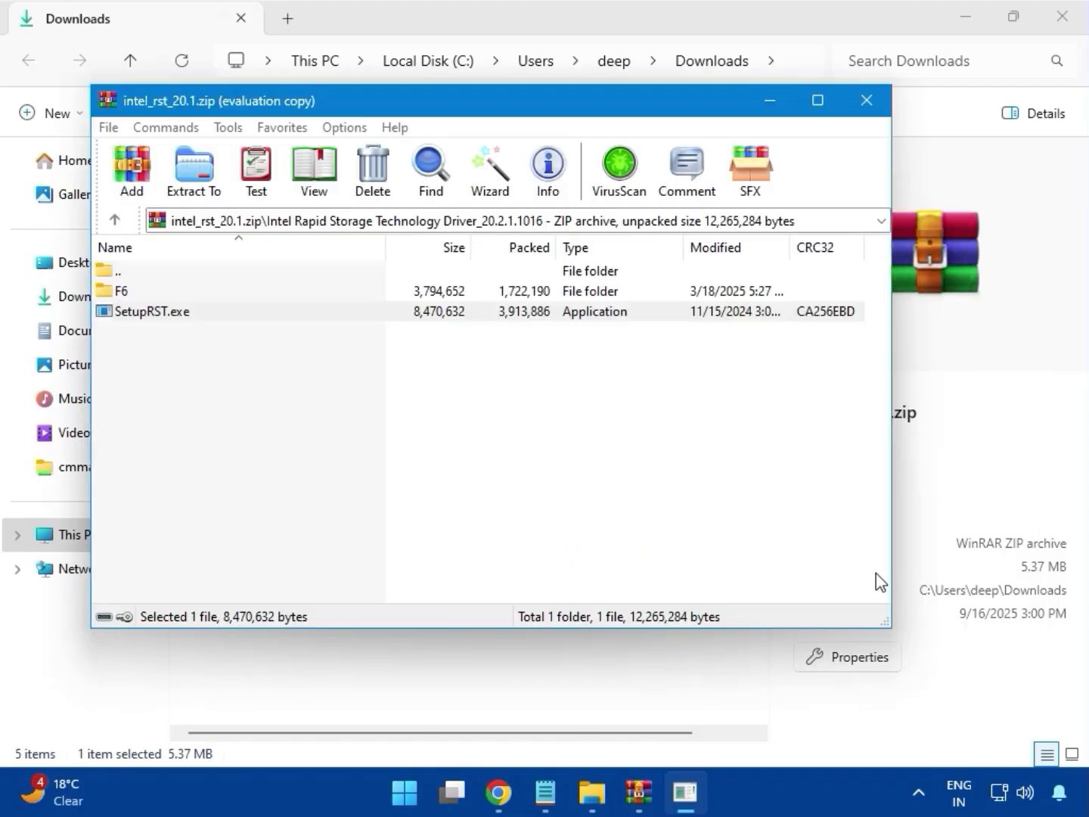
left_click(866, 101)
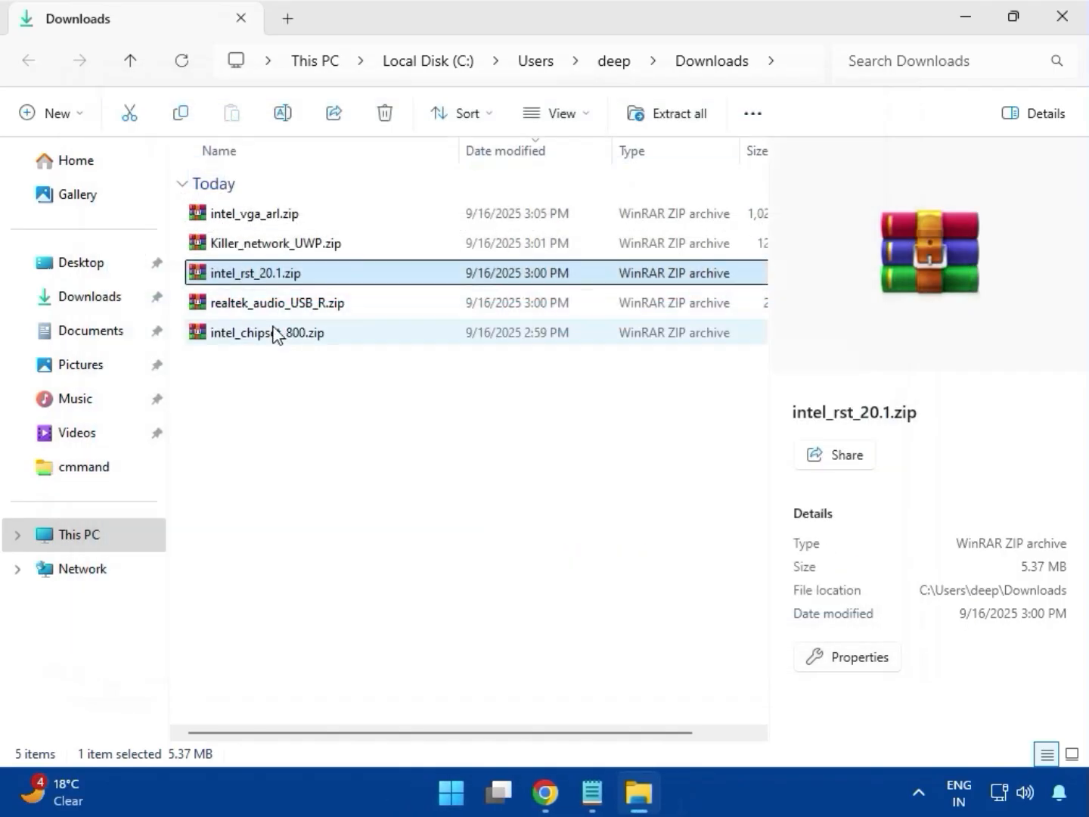
- Open realtek_audio_USB_R.zip, dismiss the license reminder, and enter its Realtek USB Universal Driver folder
left_click(276, 305)
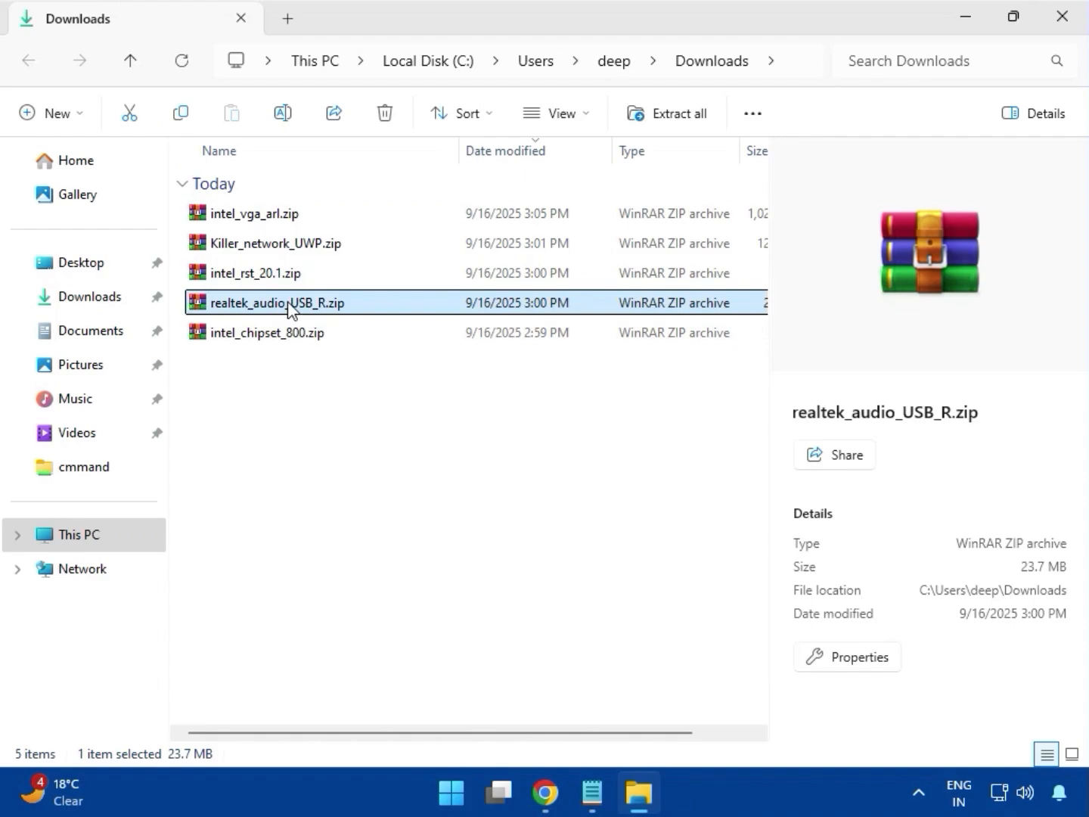
double_click(288, 302)
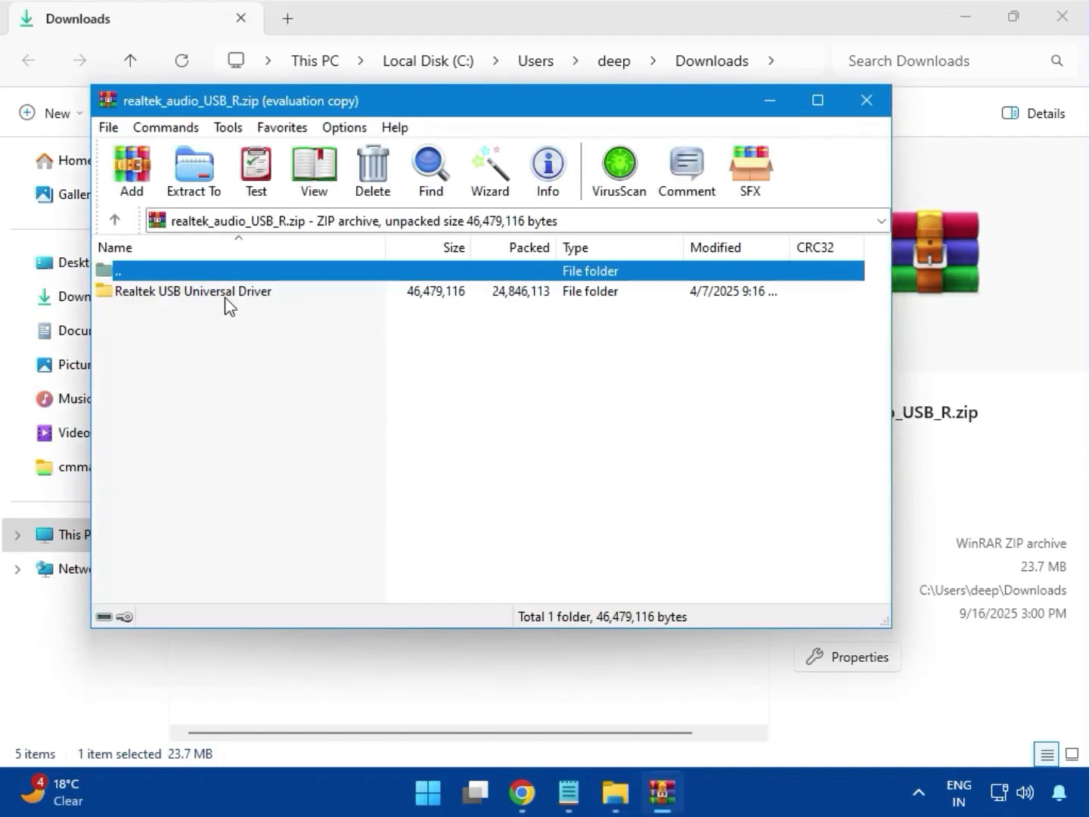
left_click(214, 301)
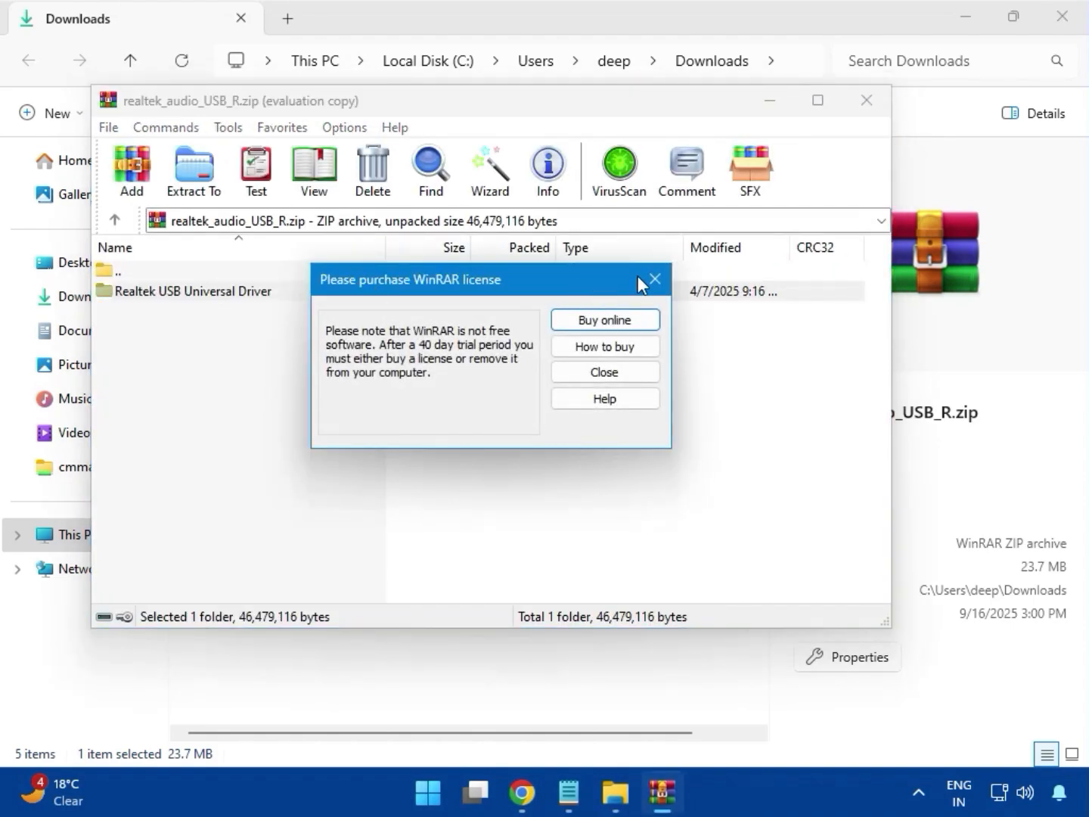
left_click(655, 279)
double_click(234, 303)
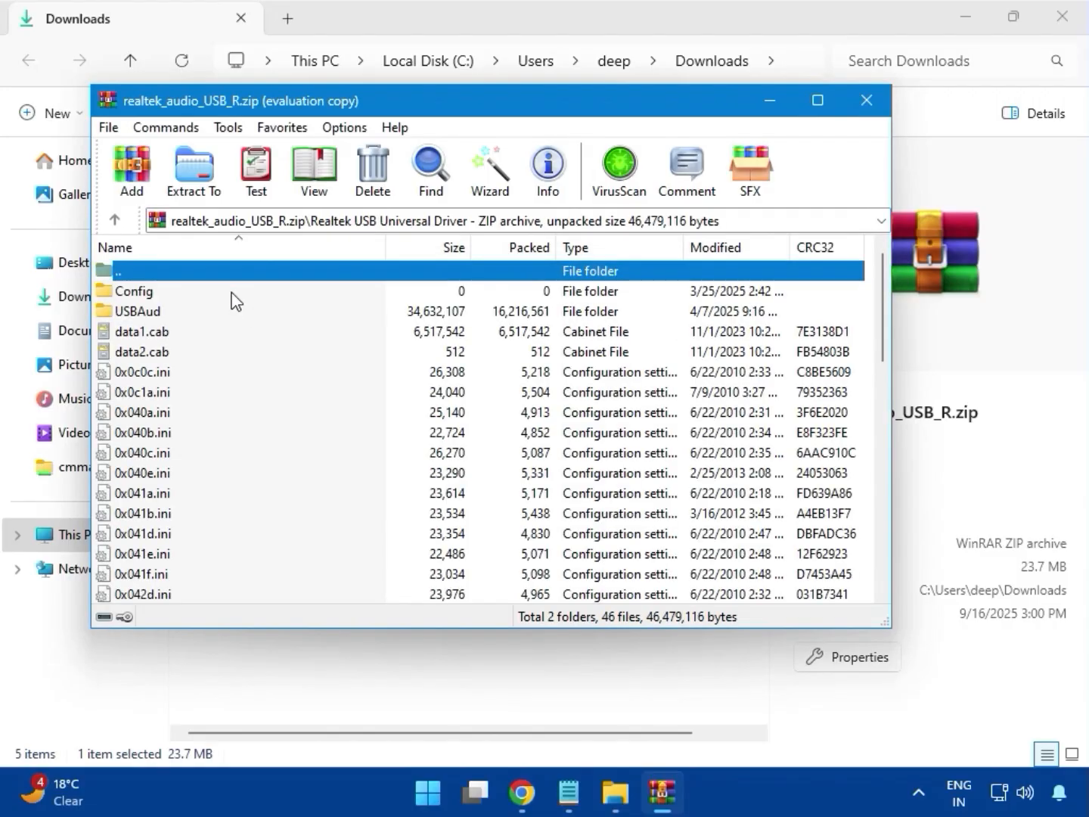
- Run setup.exe from the Realtek USB Universal Driver folder and allow it to make changes to the device
scroll(224, 446, "down", 10)
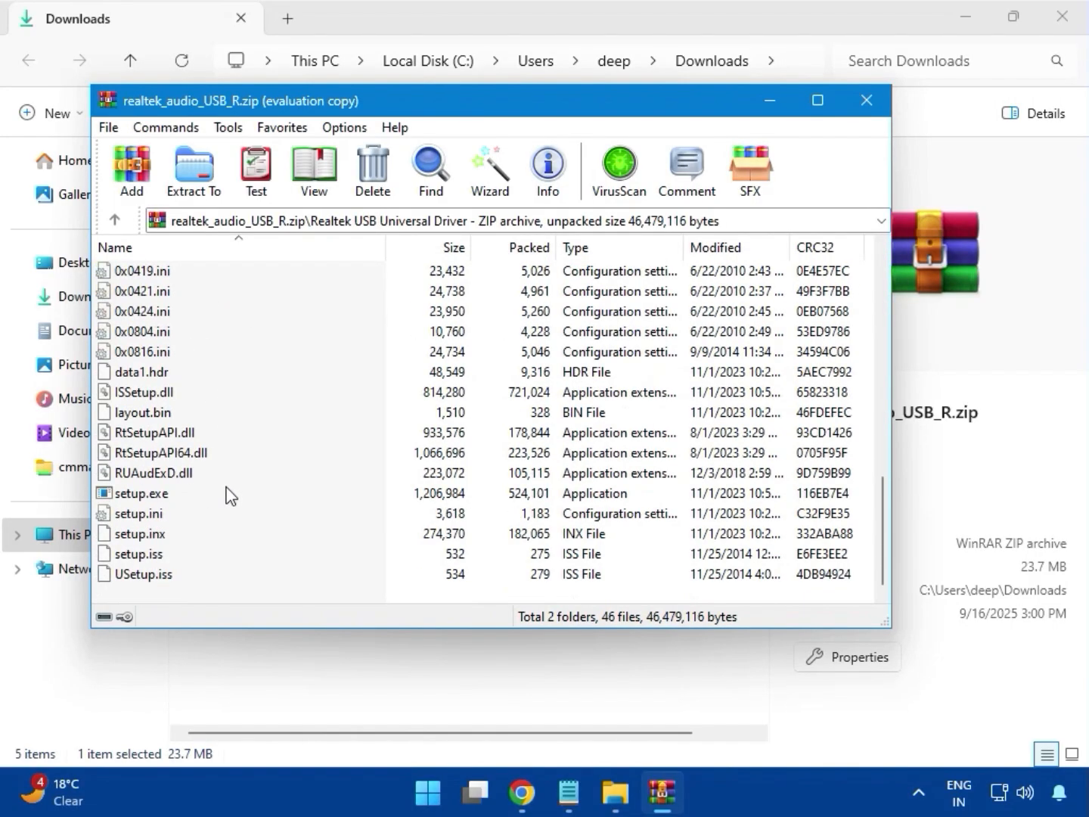
left_click(139, 496)
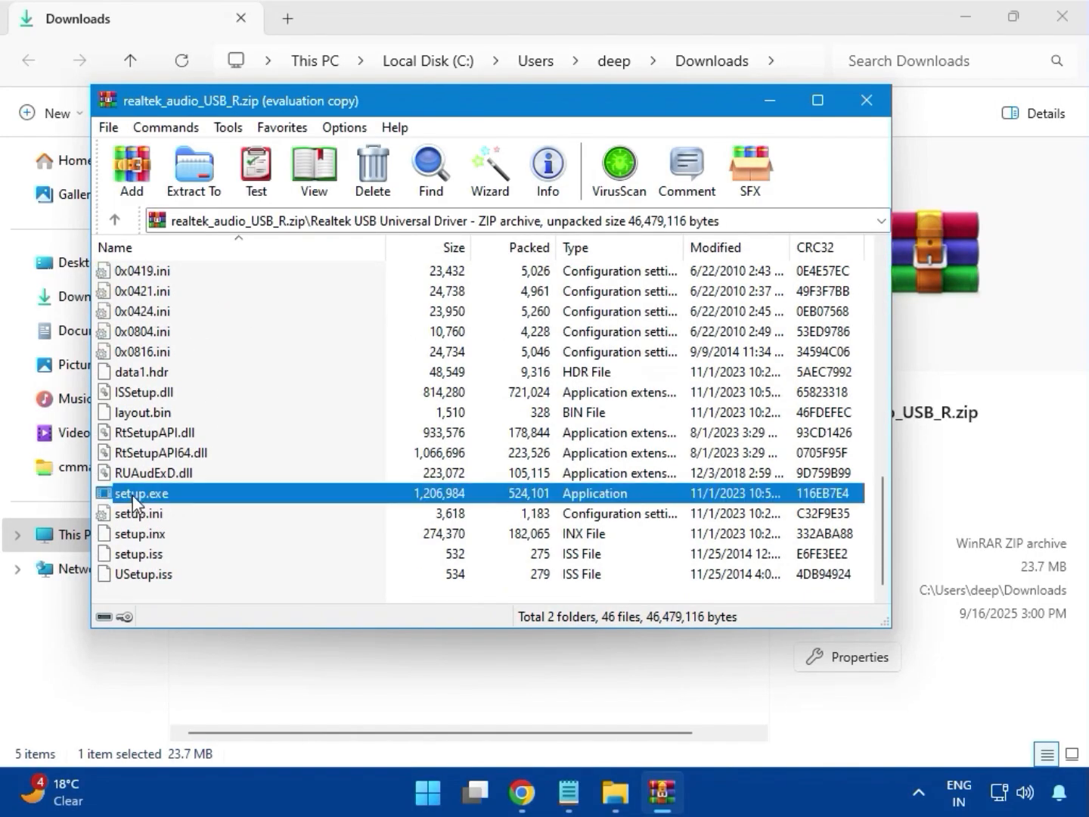
double_click(203, 492)
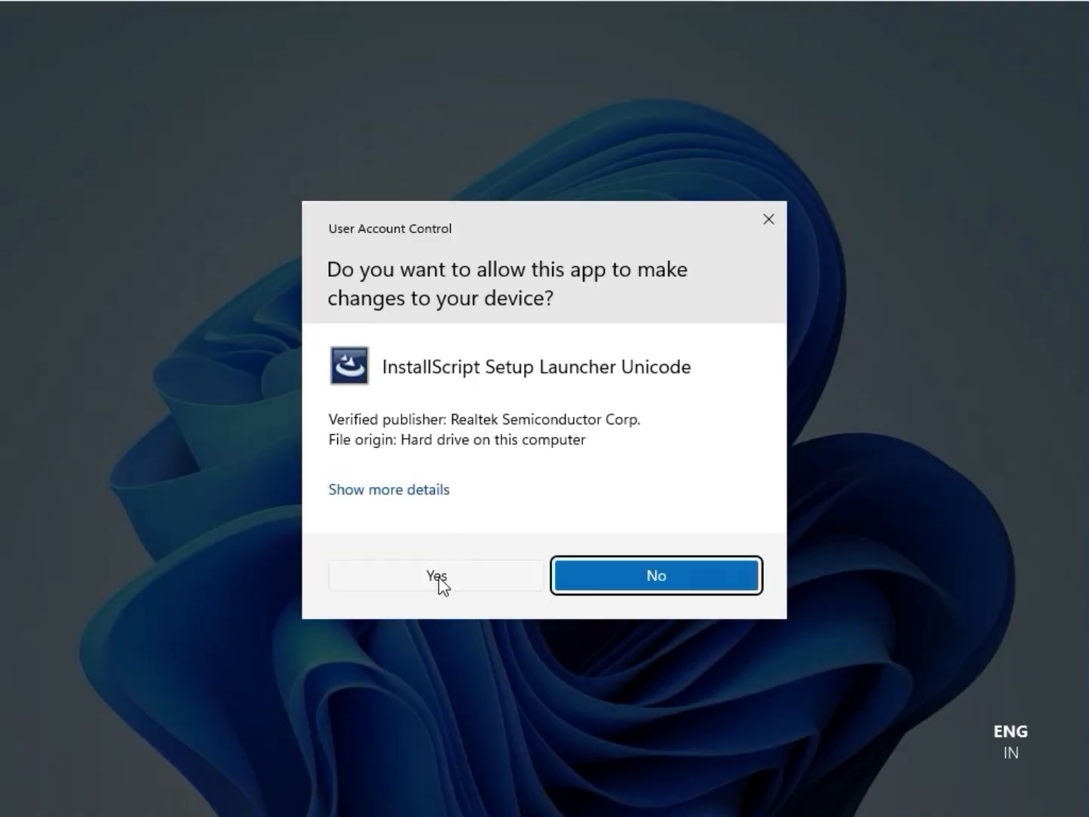
left_click(436, 575)
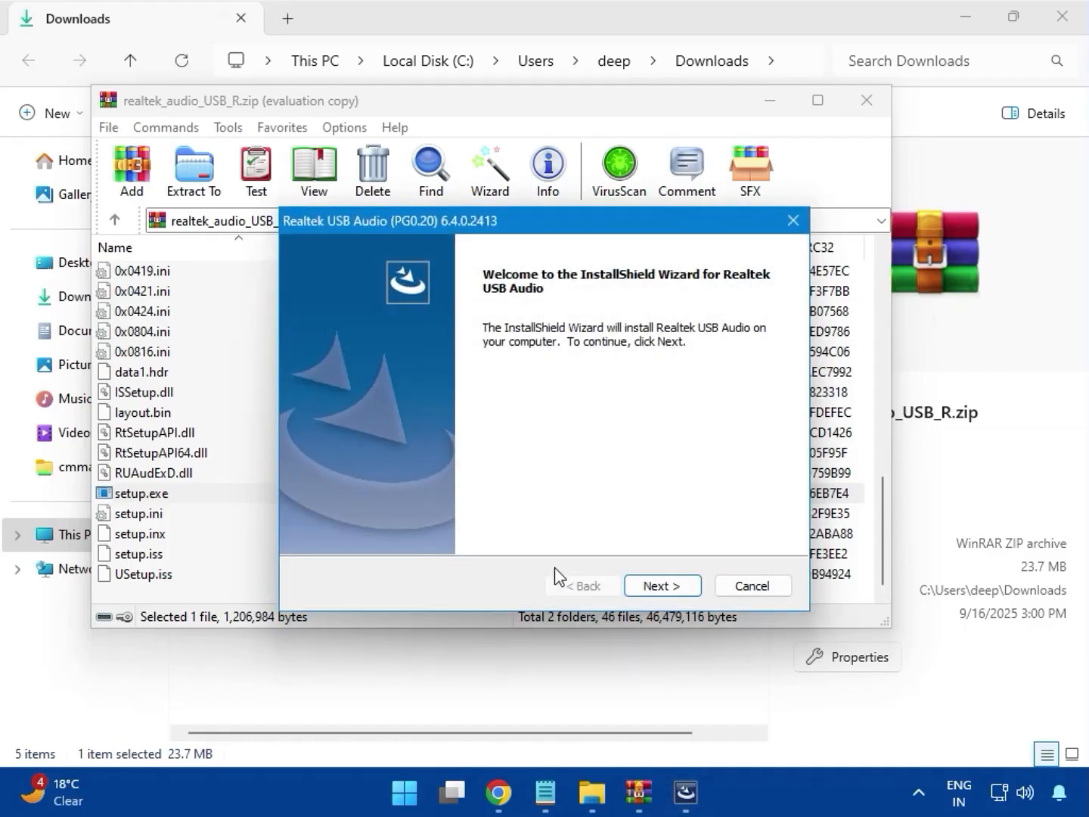
- Install Realtek USB Audio, finish the wizard with the option to restart the computer later, and close the archive
left_click(656, 585)
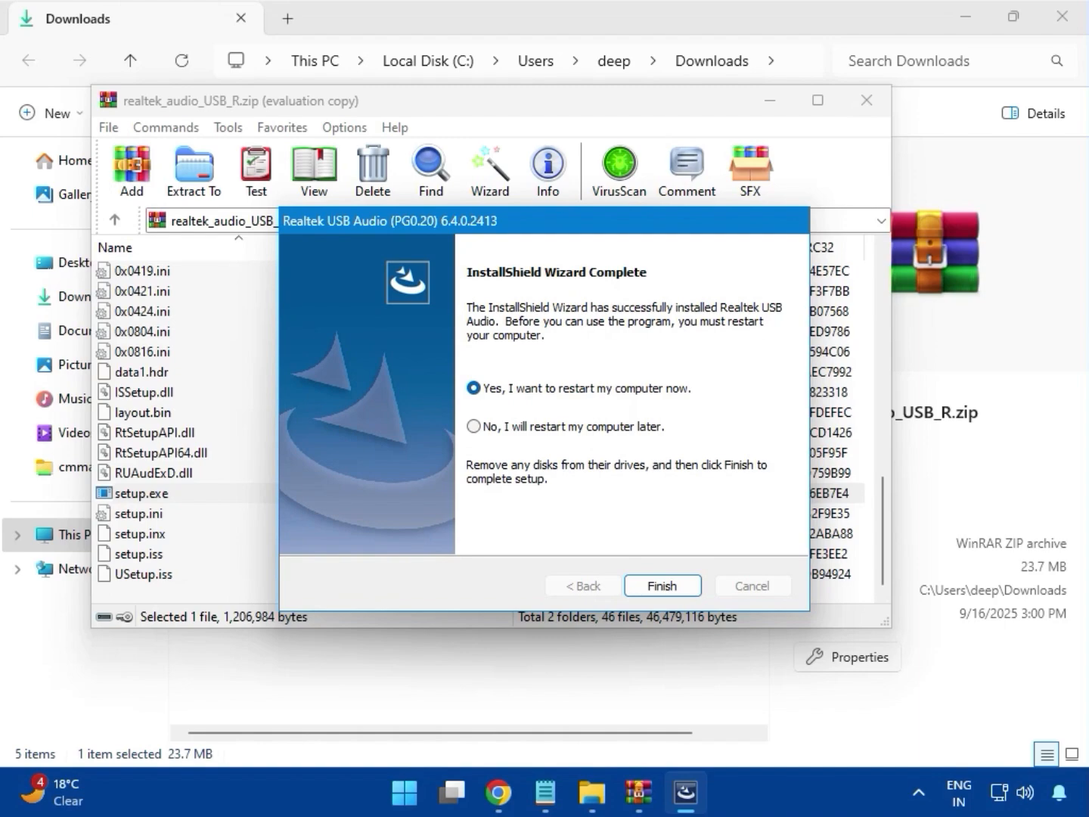
left_click(473, 427)
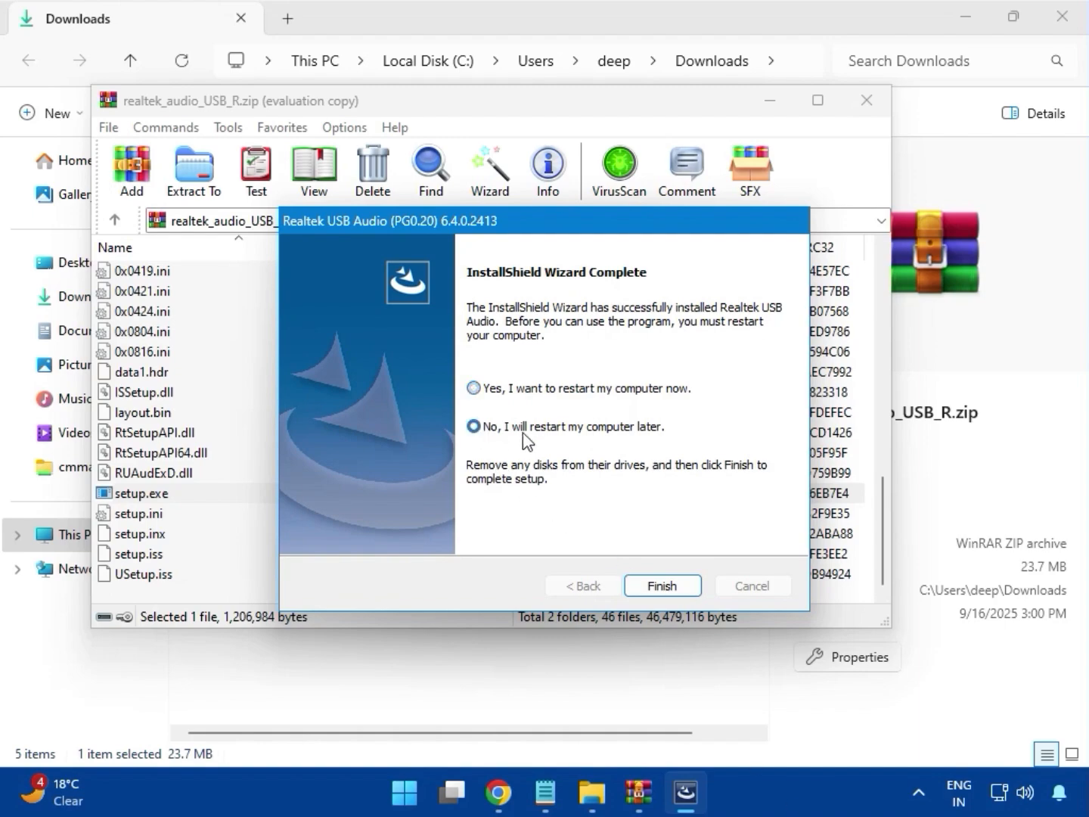
left_click(663, 586)
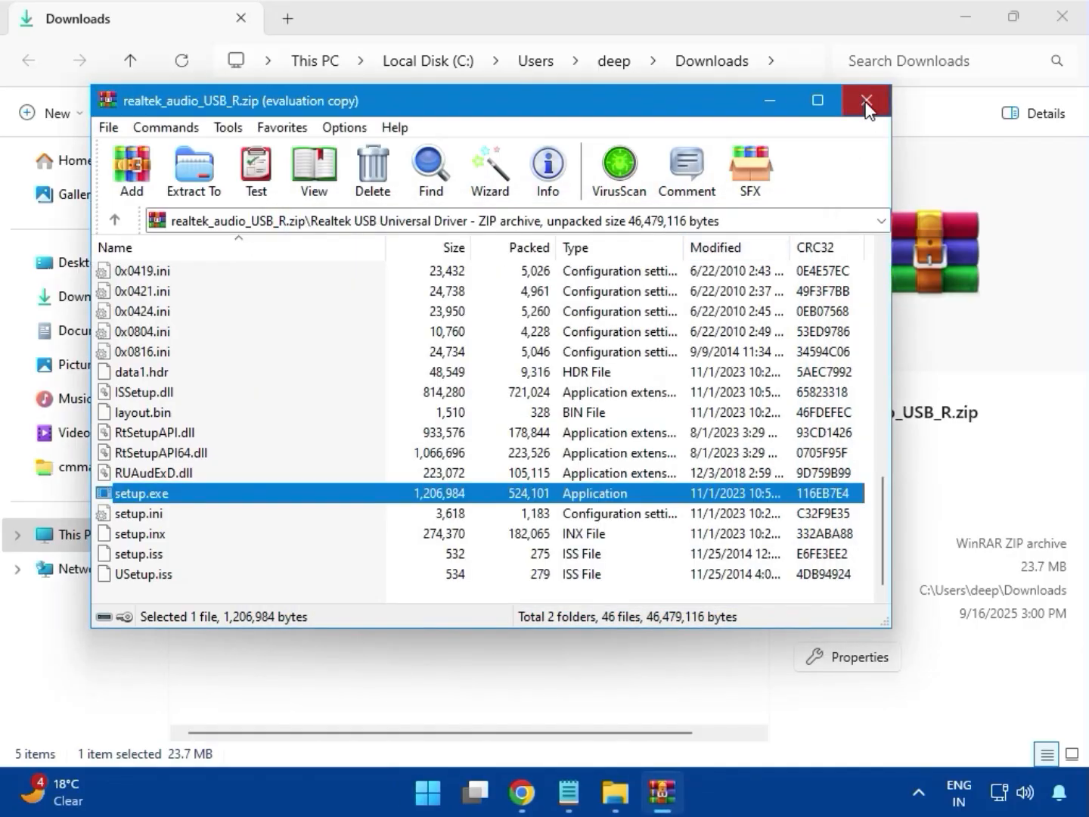
left_click(867, 101)
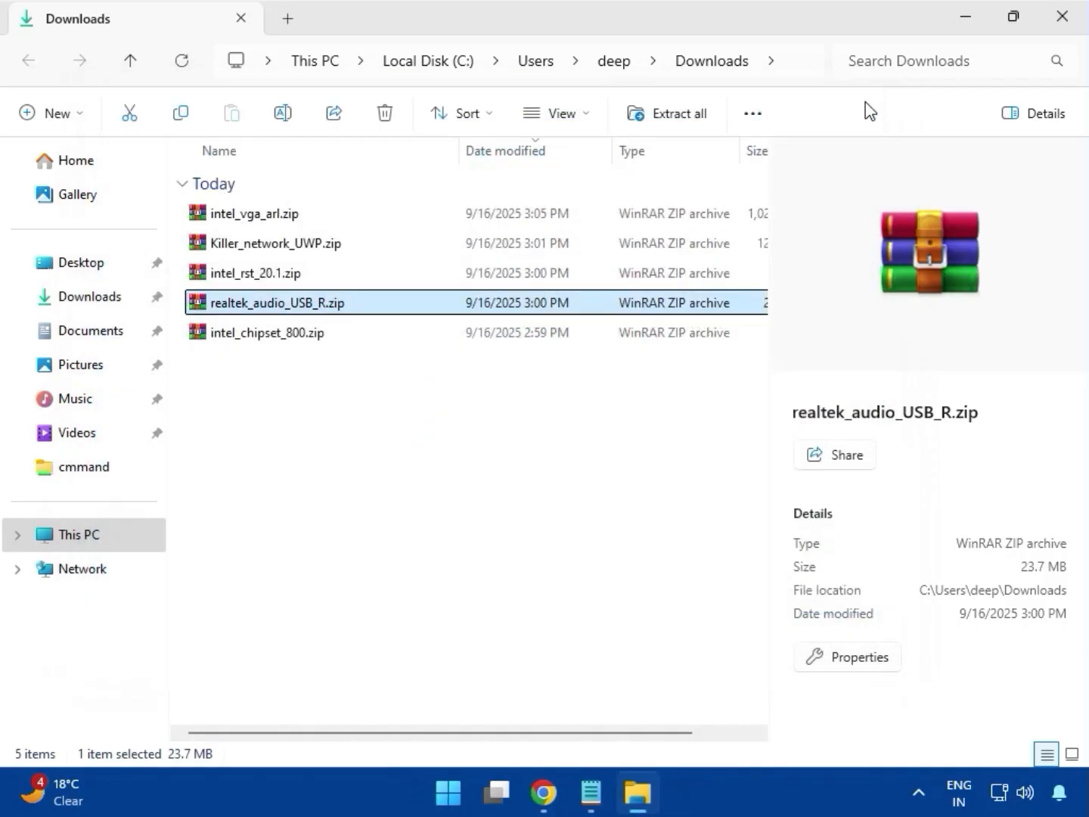
- Open intel_chipset_800.zip, dismiss the license reminder, and run SetupChipset.exe from the Intel Chipset Driver_10.1.20062.8627 folder
double_click(296, 335)
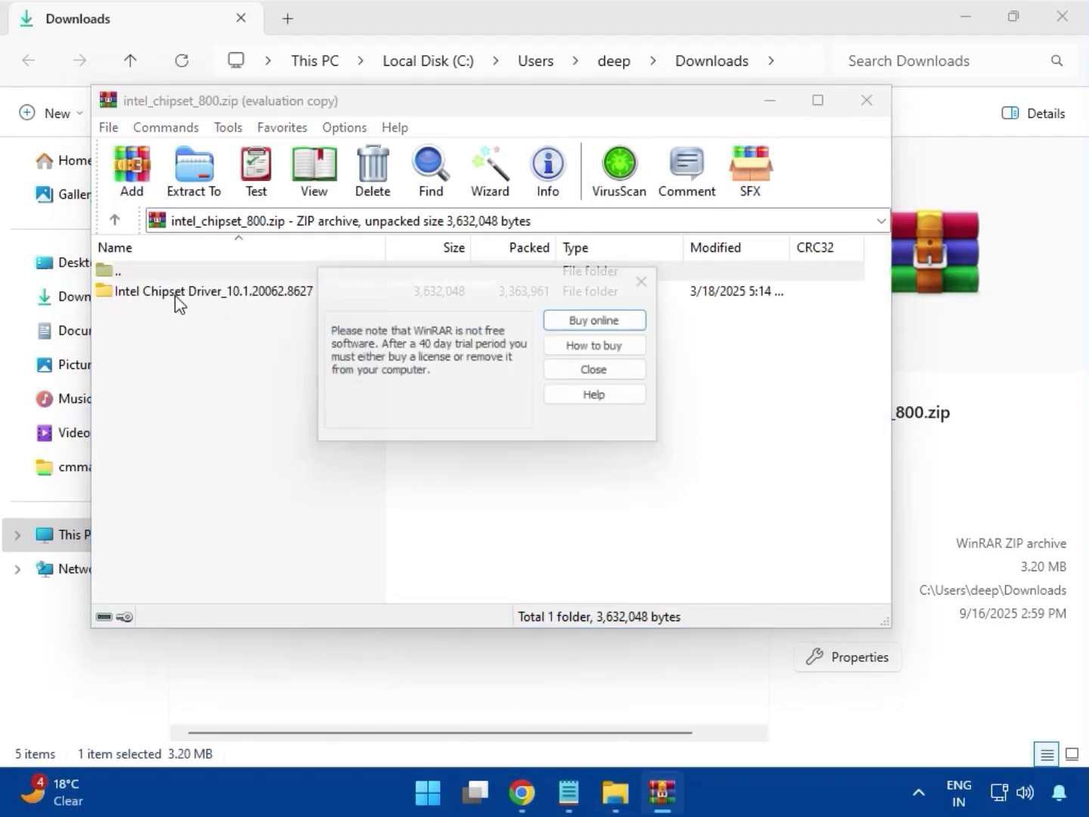
left_click(655, 281)
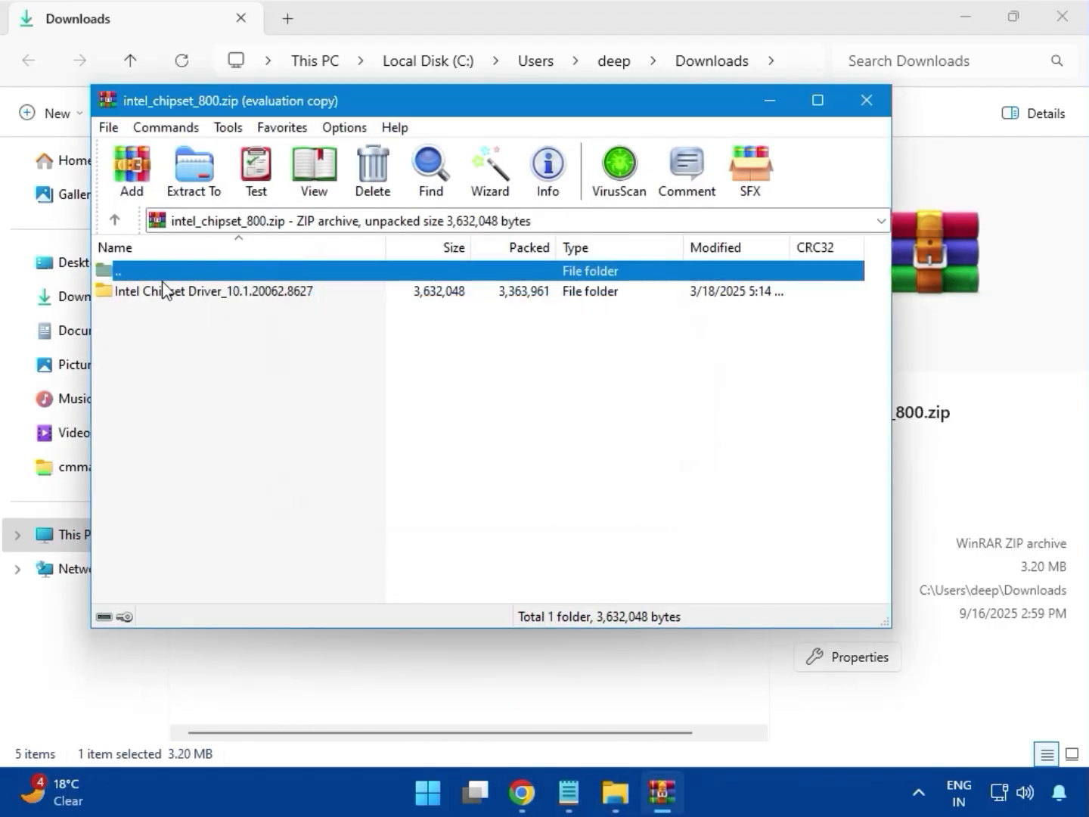
left_click(158, 299)
double_click(197, 293)
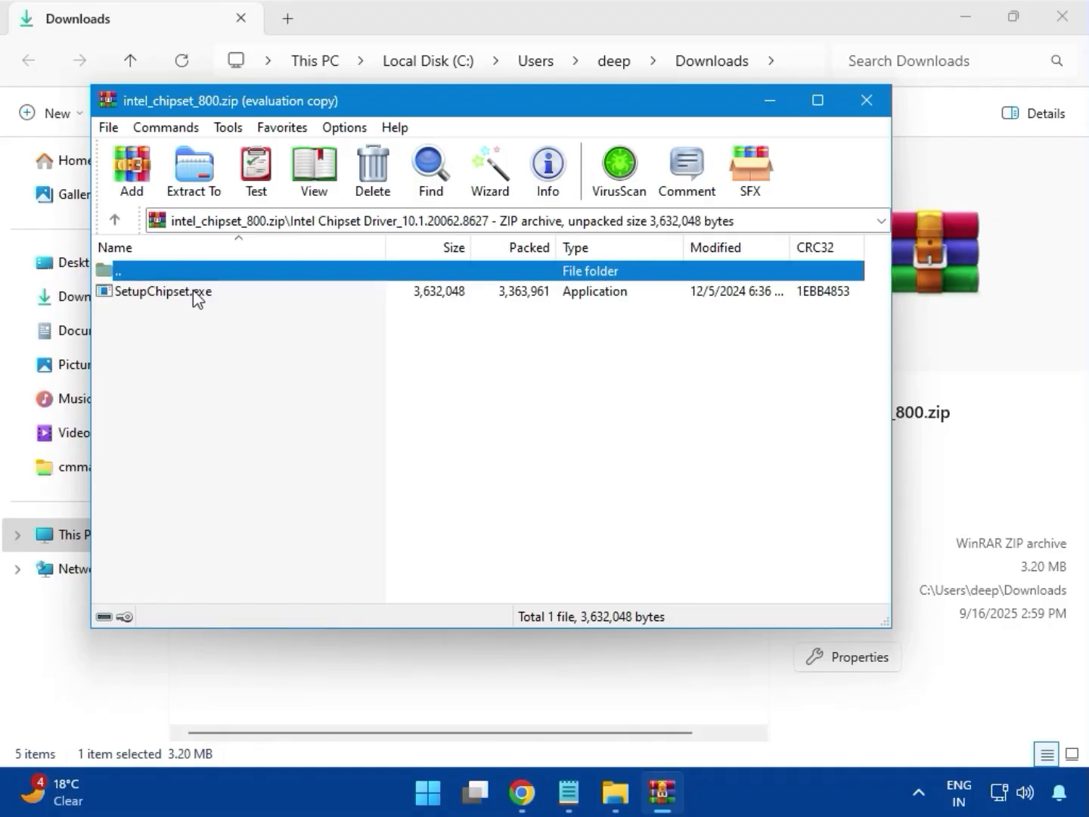
left_click(146, 296)
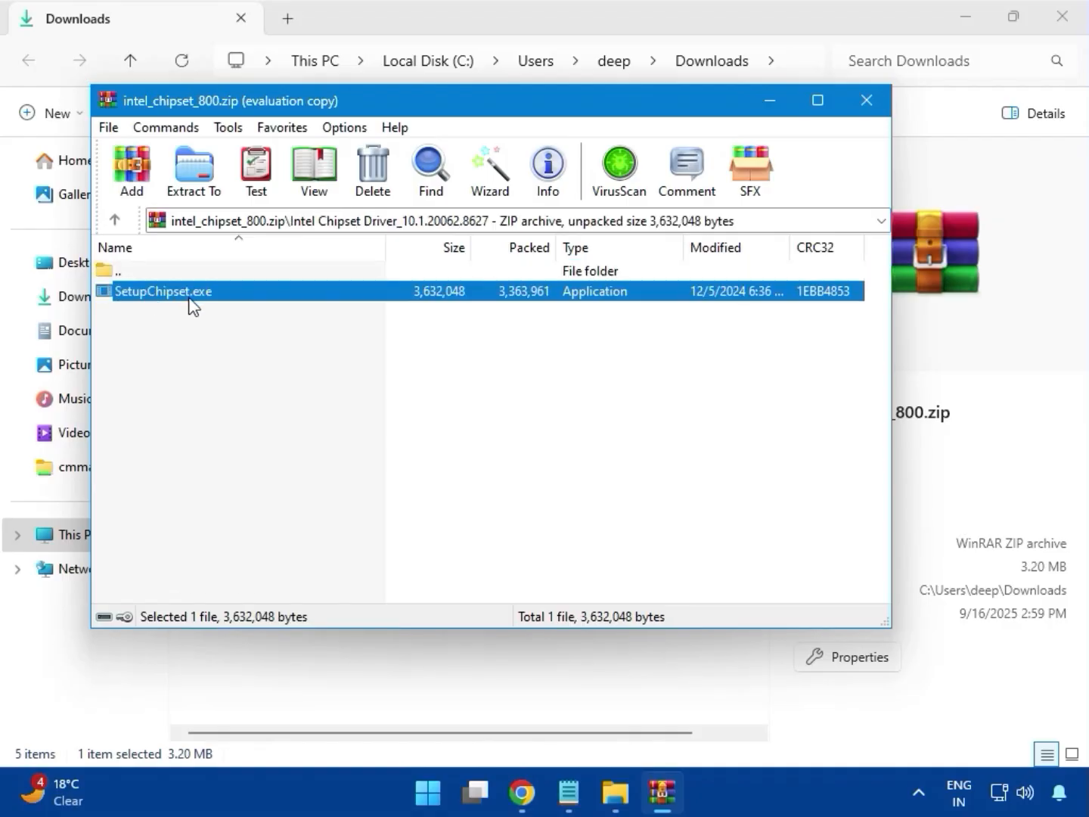
double_click(209, 298)
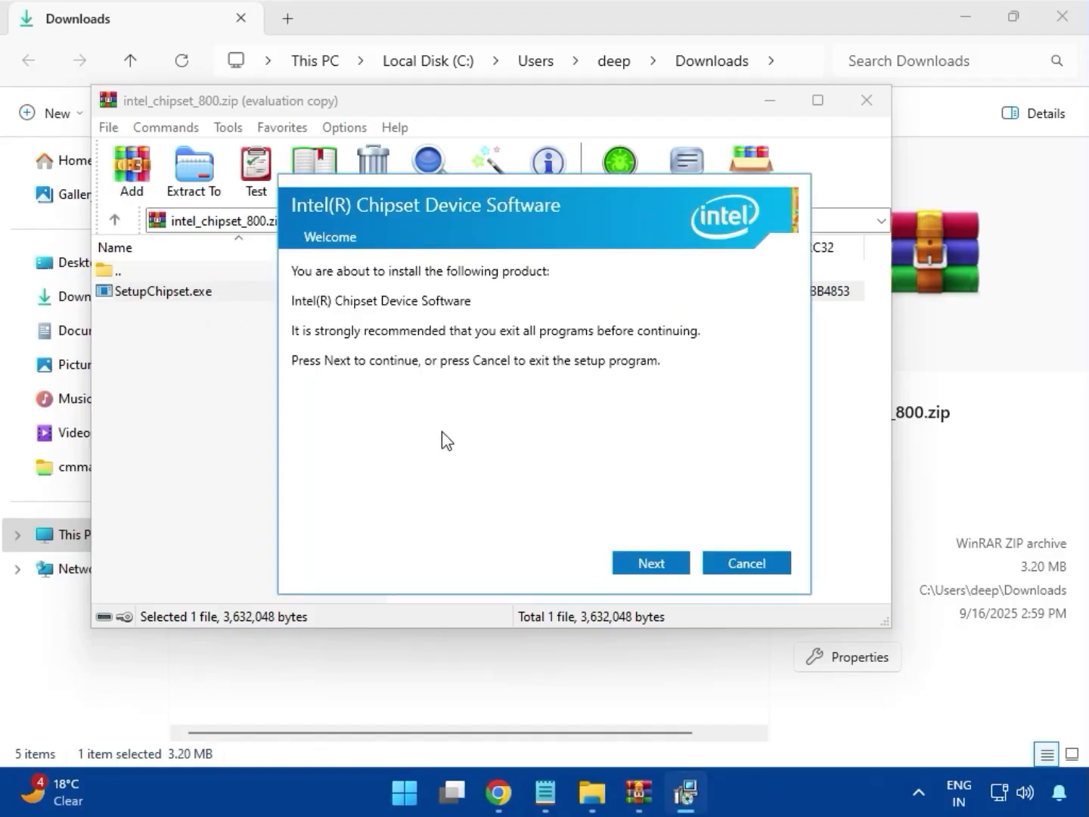
- Try to install Intel Chipset Device Software, accepting the license and granting permission, and close the setup and archive
left_click(651, 563)
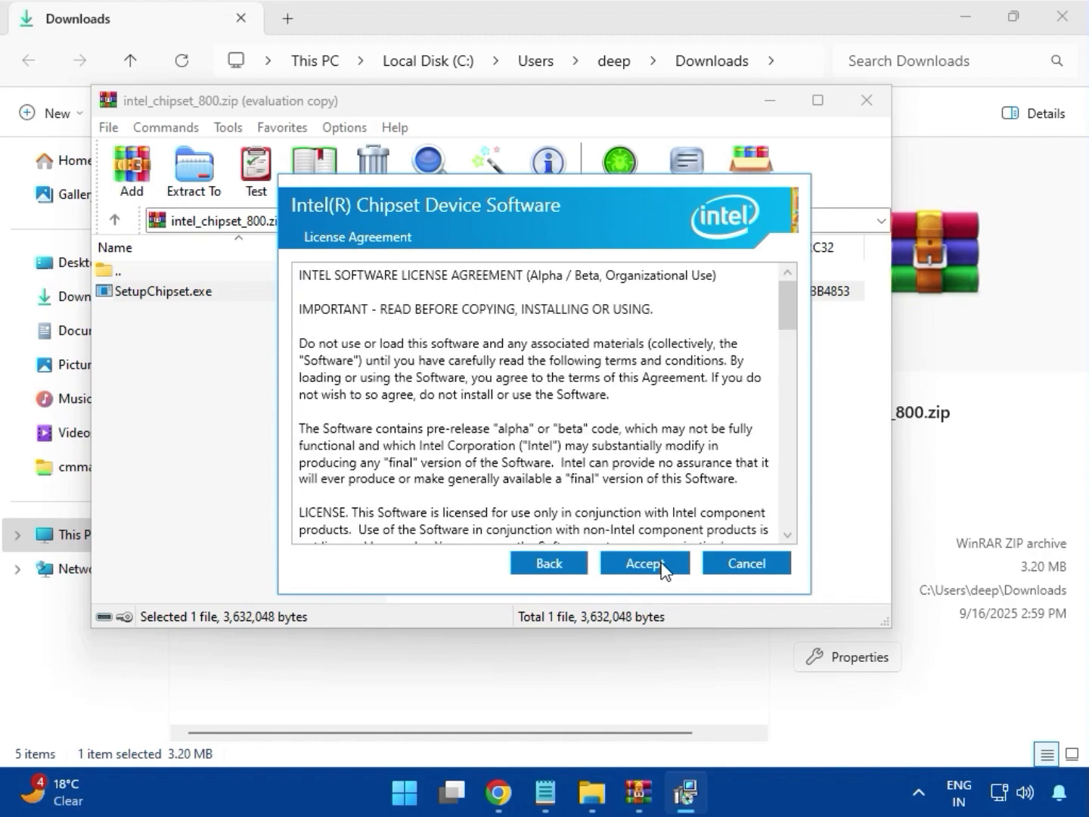
left_click(663, 566)
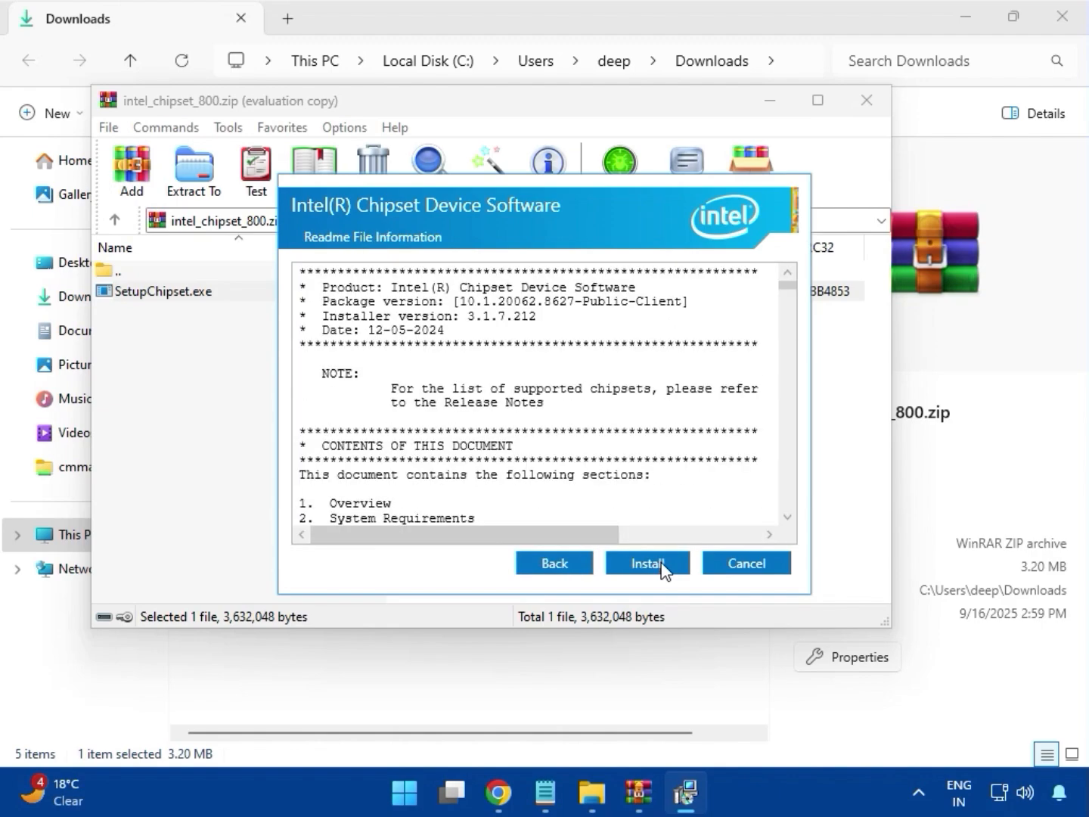
left_click(661, 563)
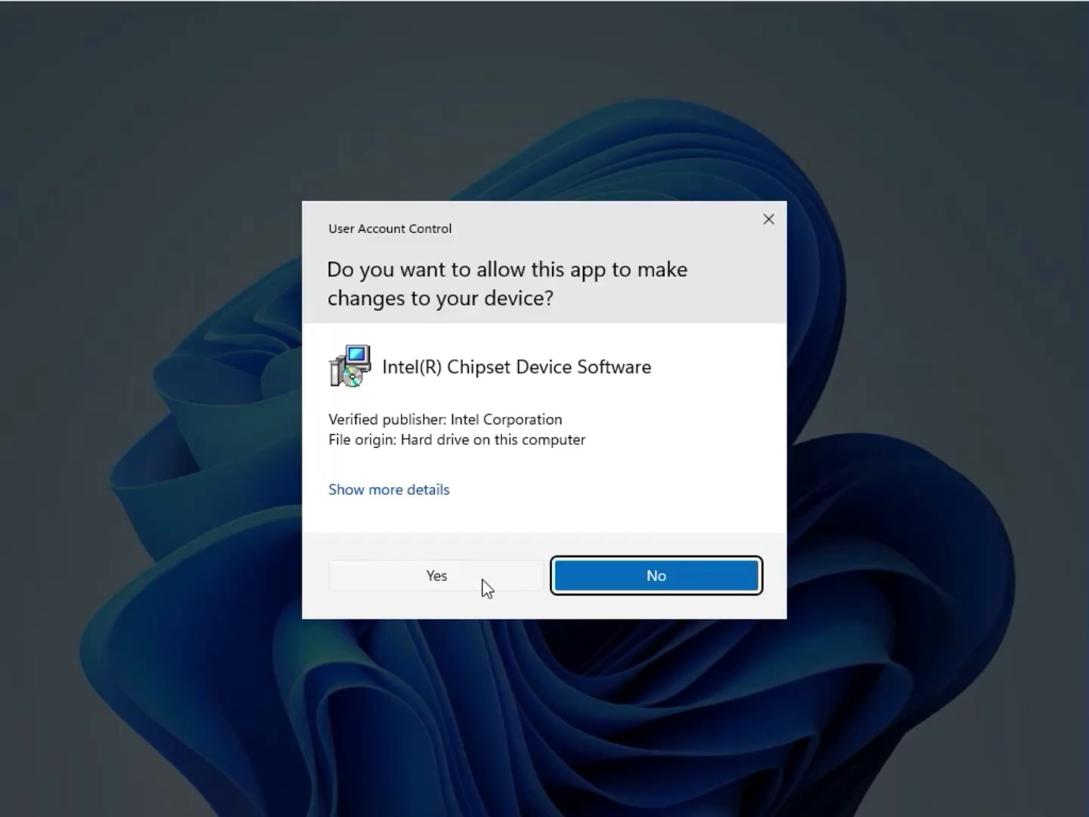
left_click(445, 579)
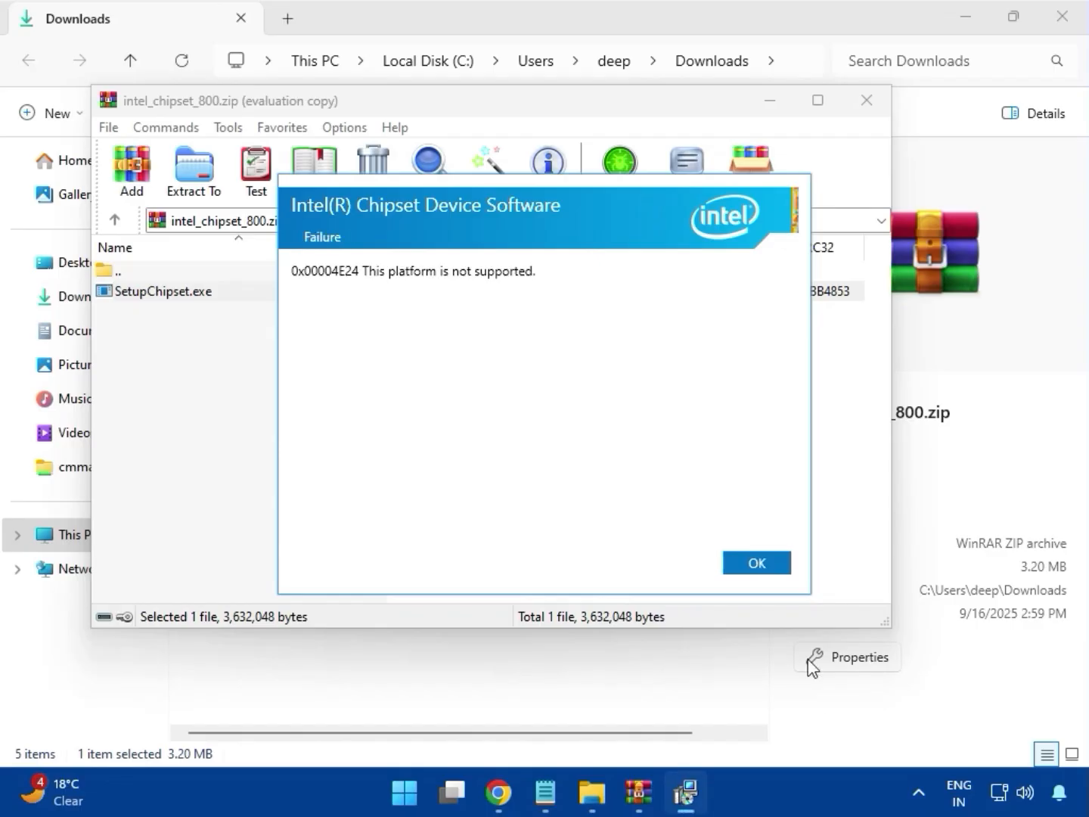
left_click(756, 564)
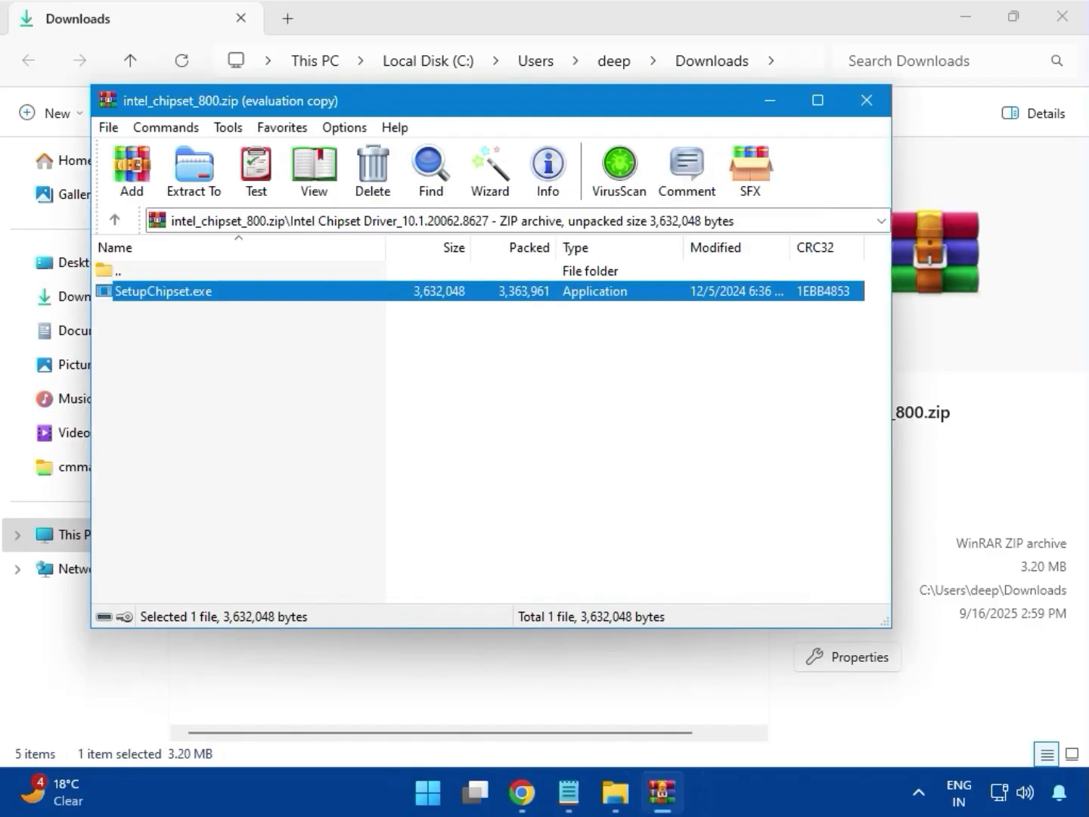
left_click(866, 101)
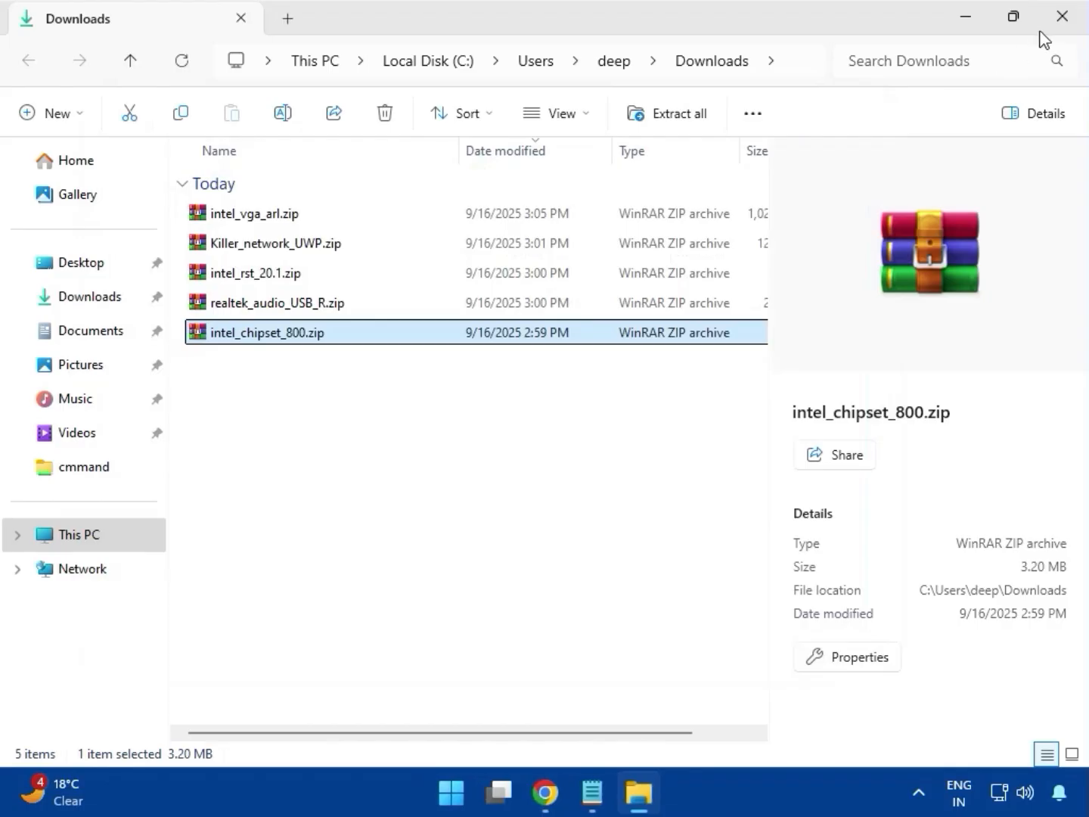
- Close the Downloads folder window and return to the MSI India home page in Chrome
left_click(1060, 18)
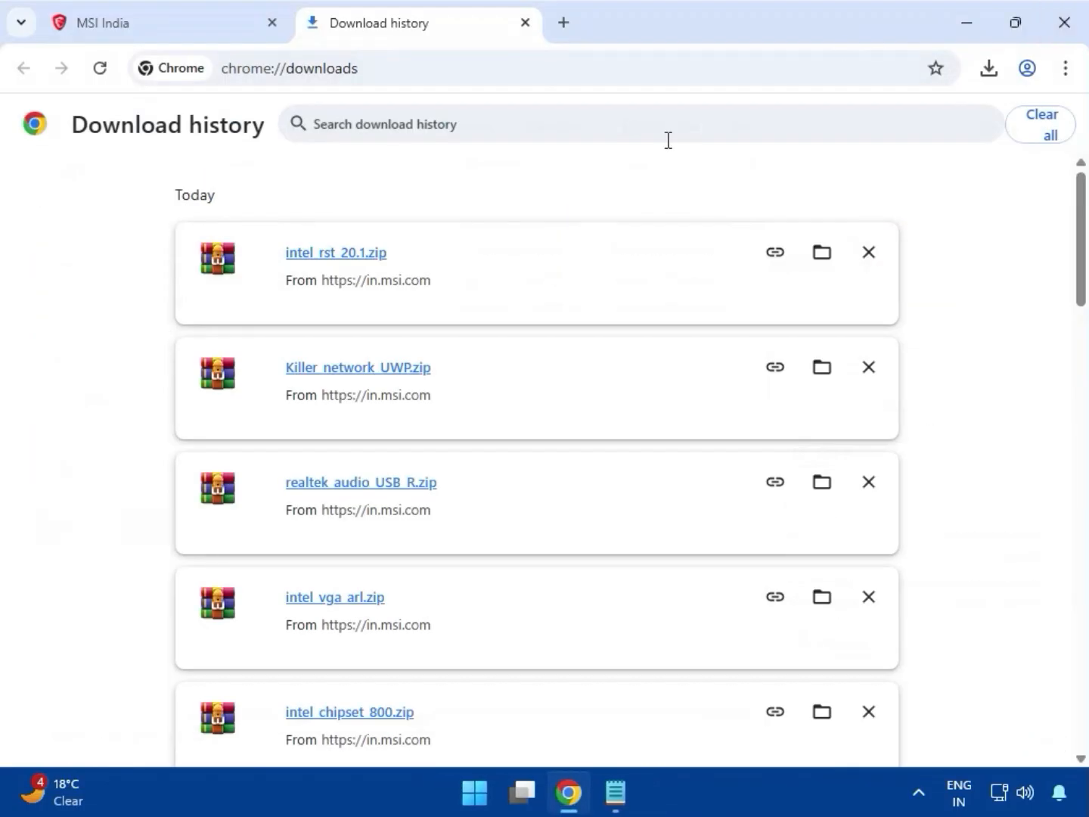
left_click(148, 30)
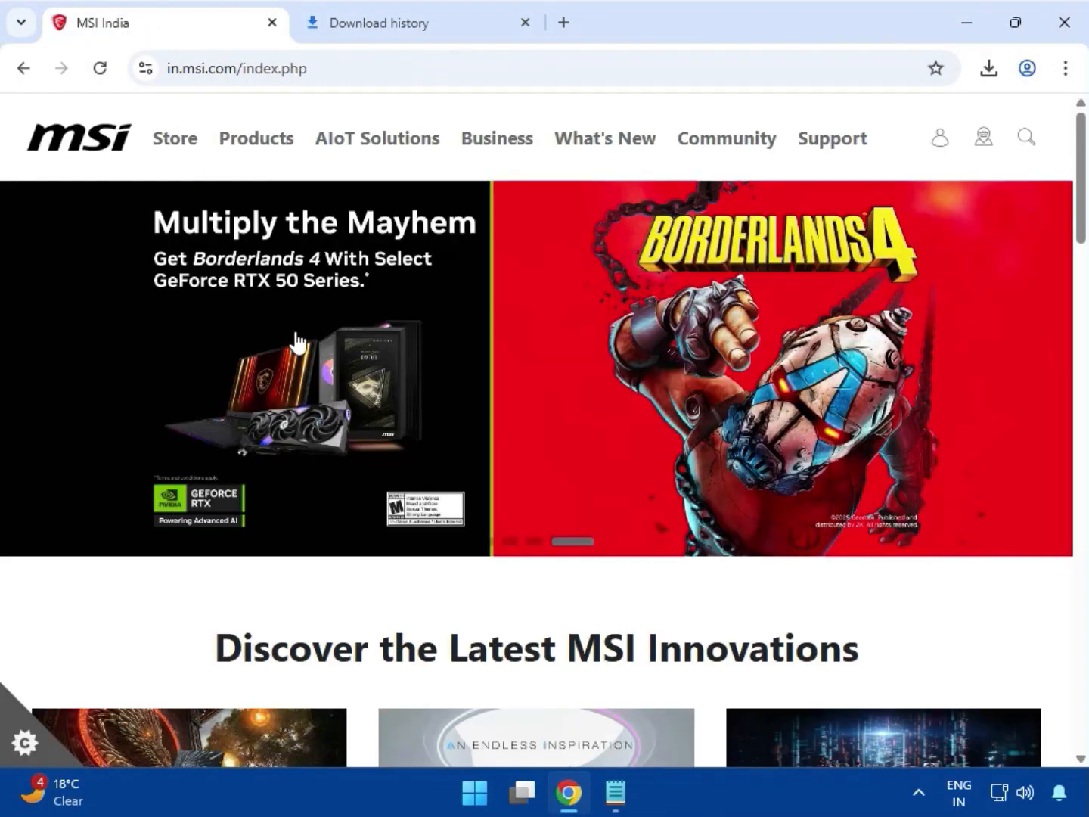